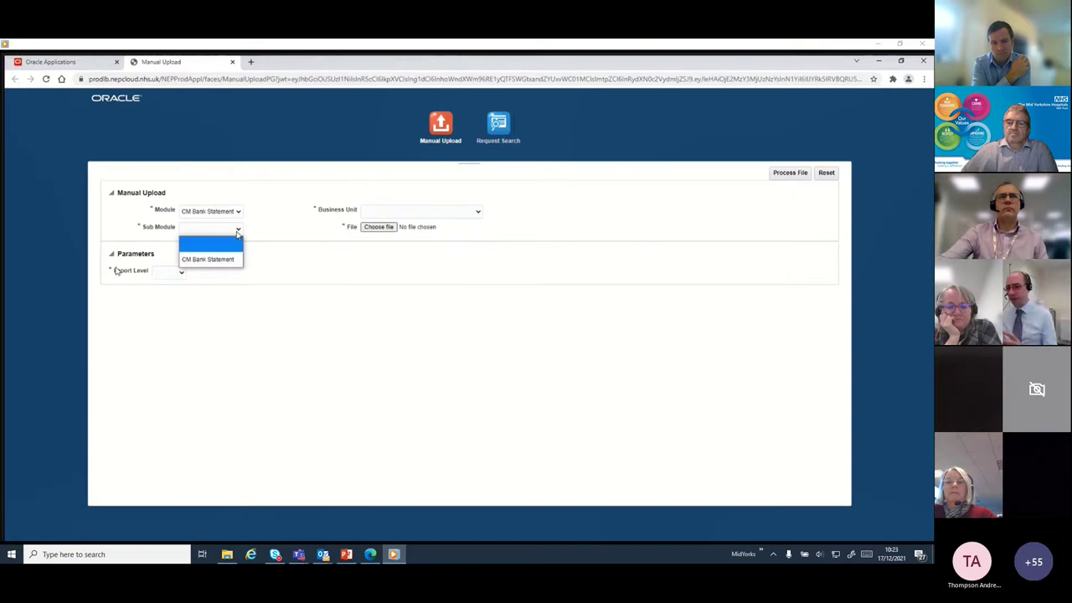
Step: Set the sub module to CM Bank Statement and the business unit to The Mid Yorkshire Hospitals NHS Trust BU
left_click(211, 257)
left_click(479, 214)
left_click(459, 240)
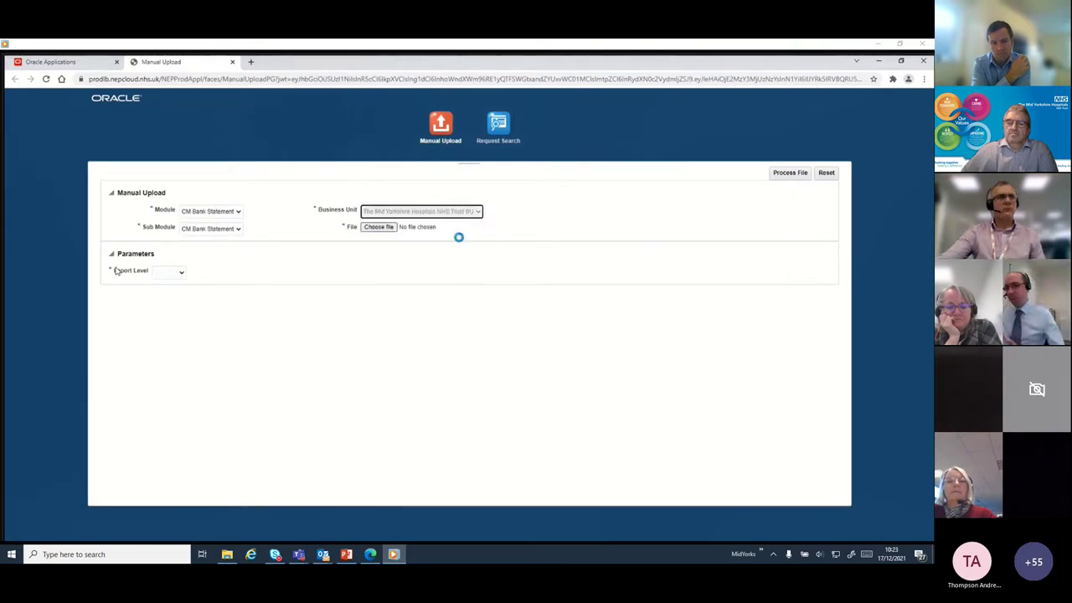
Step: Choose RXFNCMBS111121 as the upload file from Financial accounts > Bank > Cashbook RBS > 2122 > Cash Mgmt Bank Statement Upload Files
left_click(388, 231)
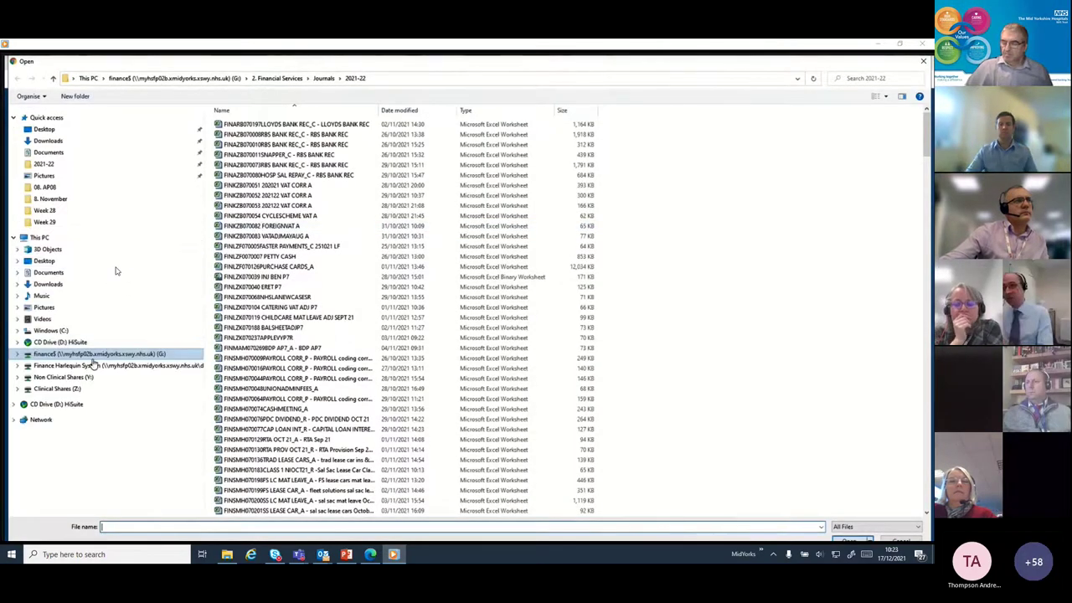
left_click(279, 78)
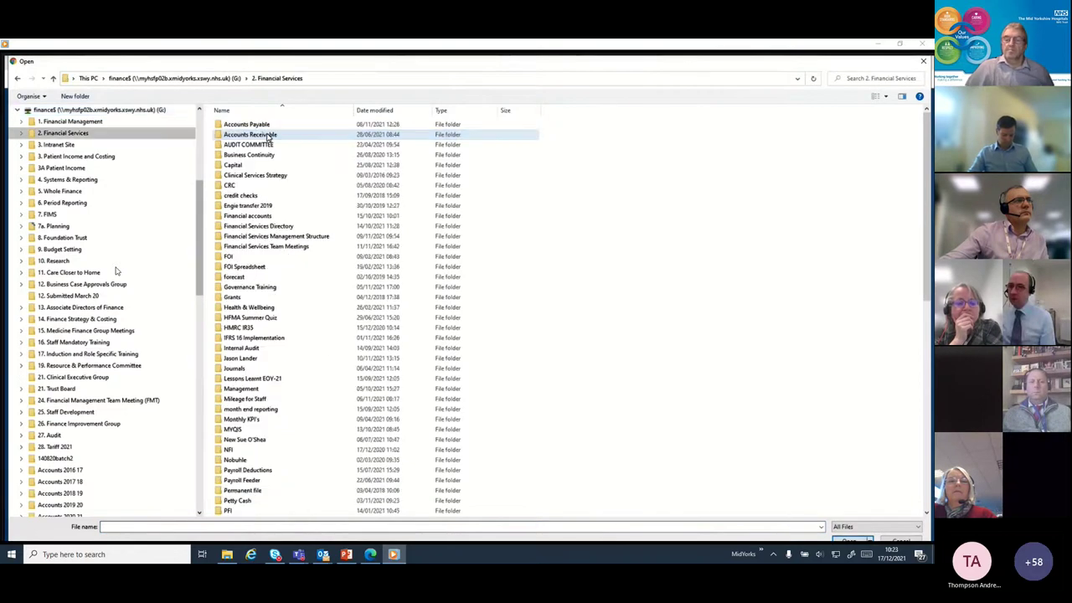
left_click(258, 217)
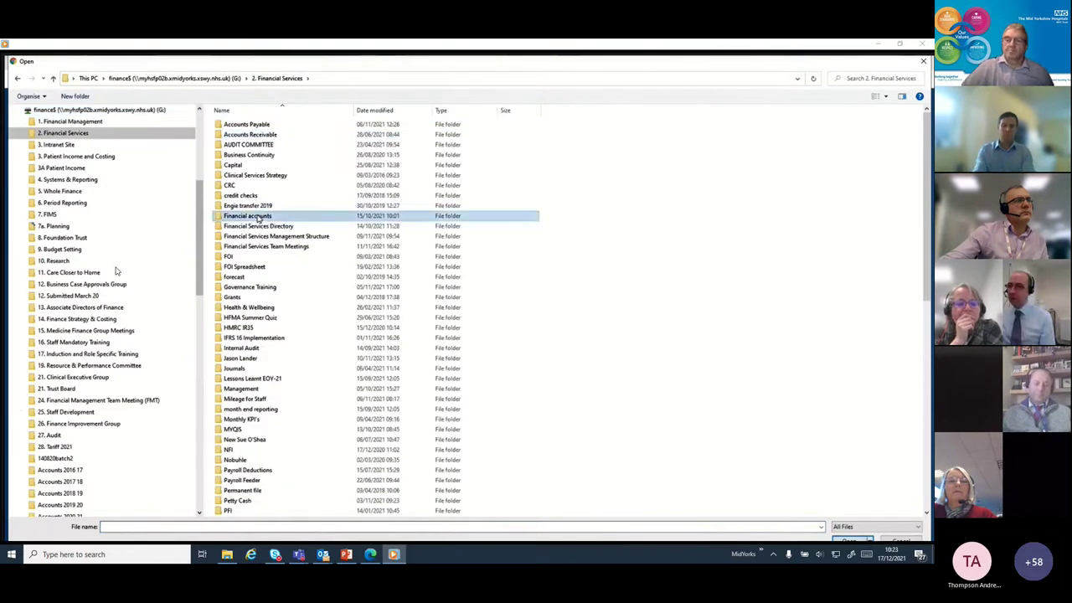
double_click(259, 217)
left_click(242, 167)
double_click(242, 167)
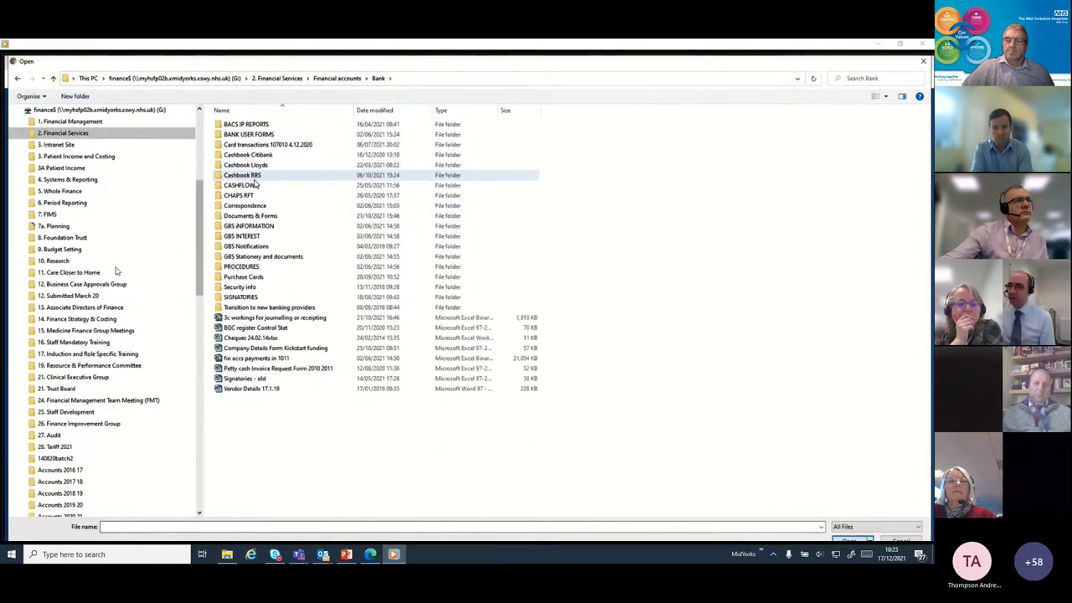
double_click(254, 177)
double_click(251, 178)
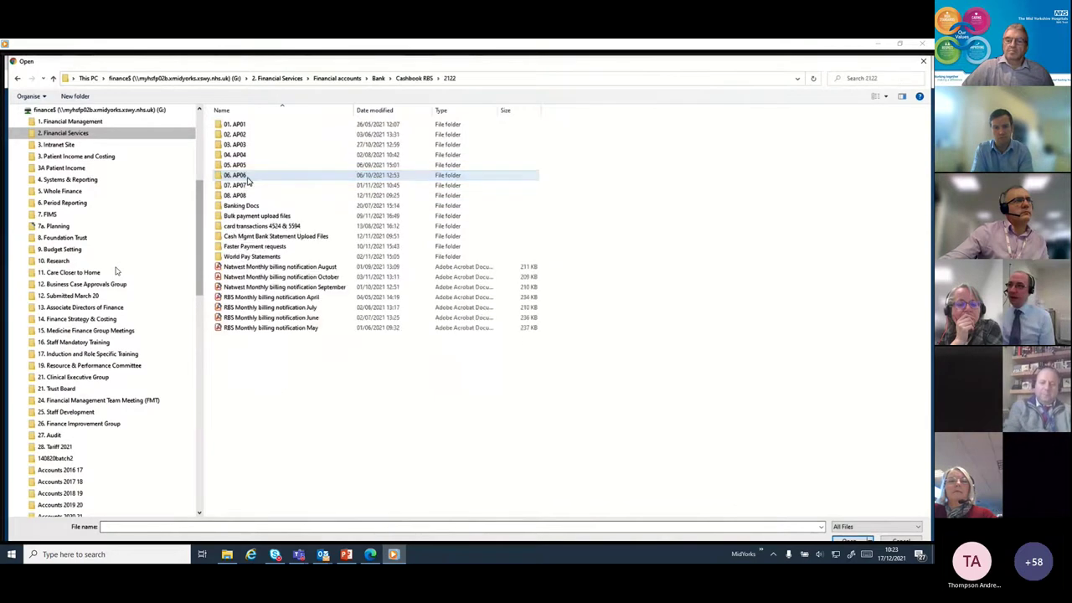
left_click(269, 237)
double_click(269, 237)
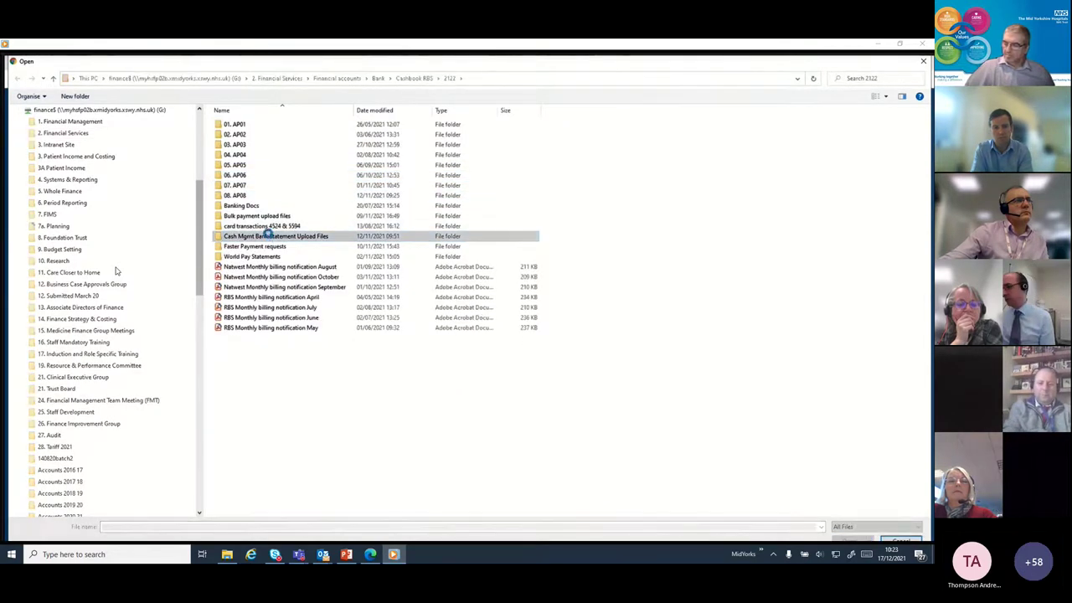
left_click(262, 125)
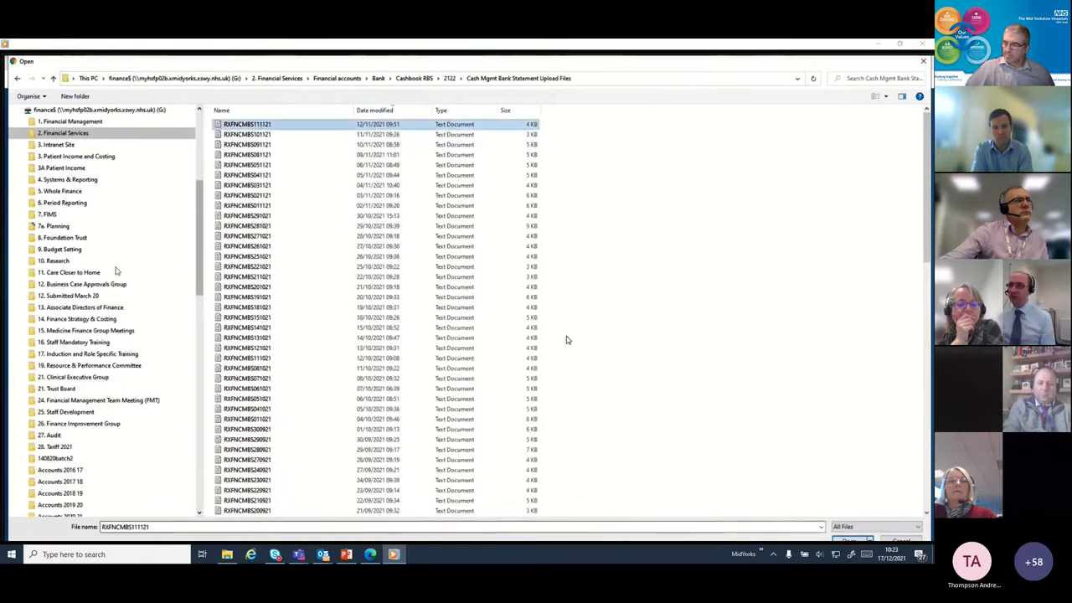
key("Escape")
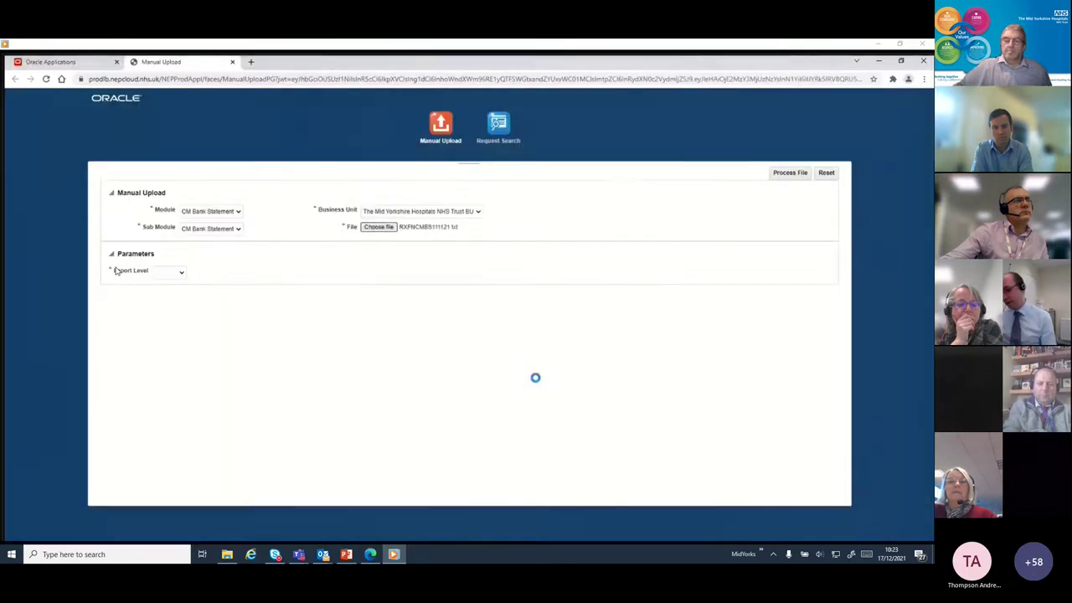
Step: Set the Import Level parameter to Base and process the uploaded file, acknowledging the information message
left_click(179, 274)
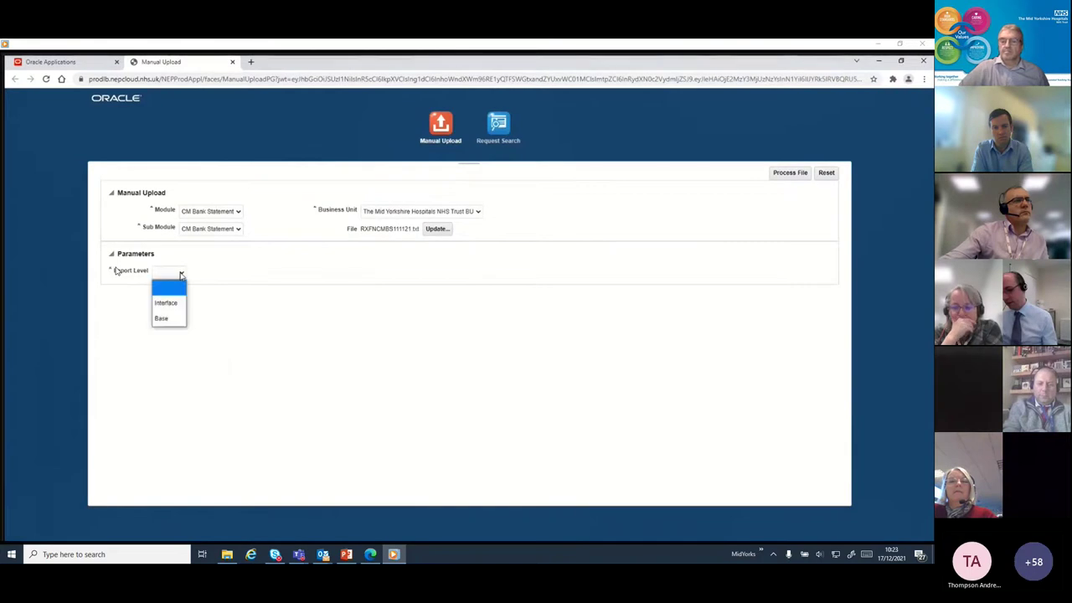
left_click(169, 320)
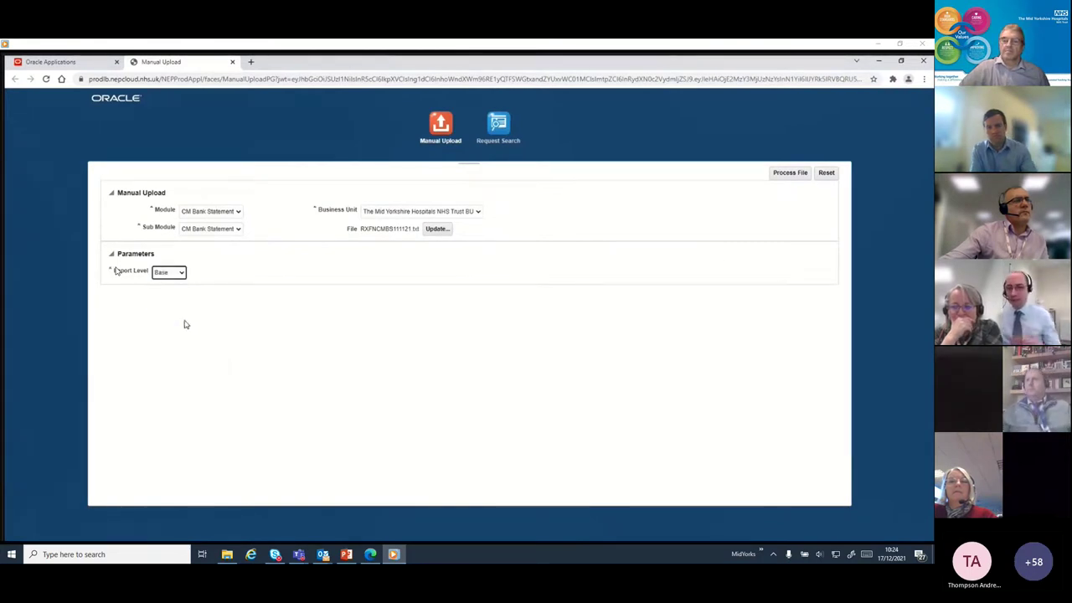
left_click(780, 179)
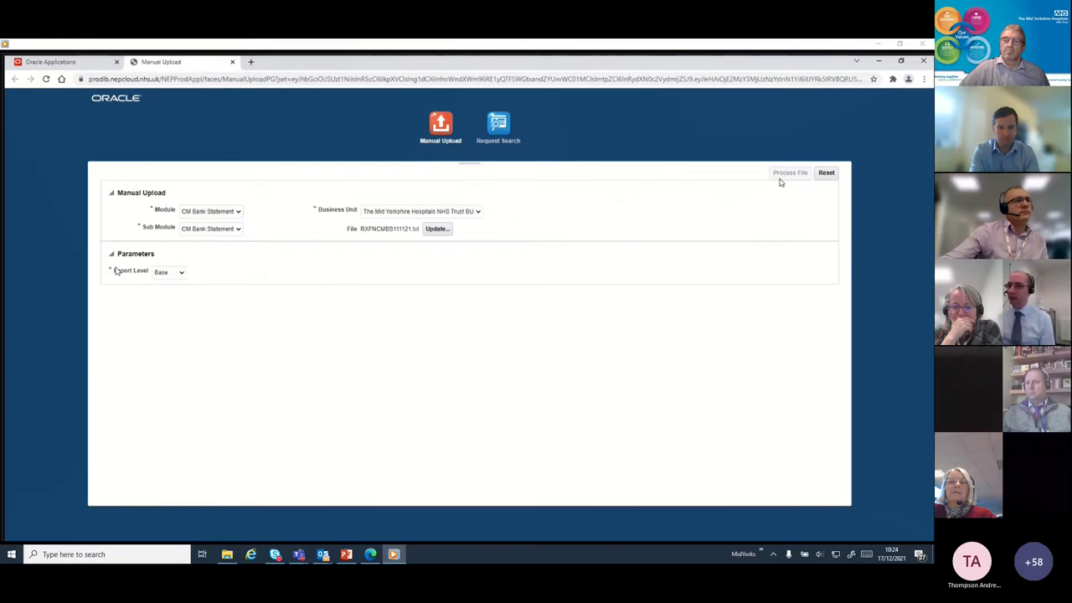
left_click(780, 177)
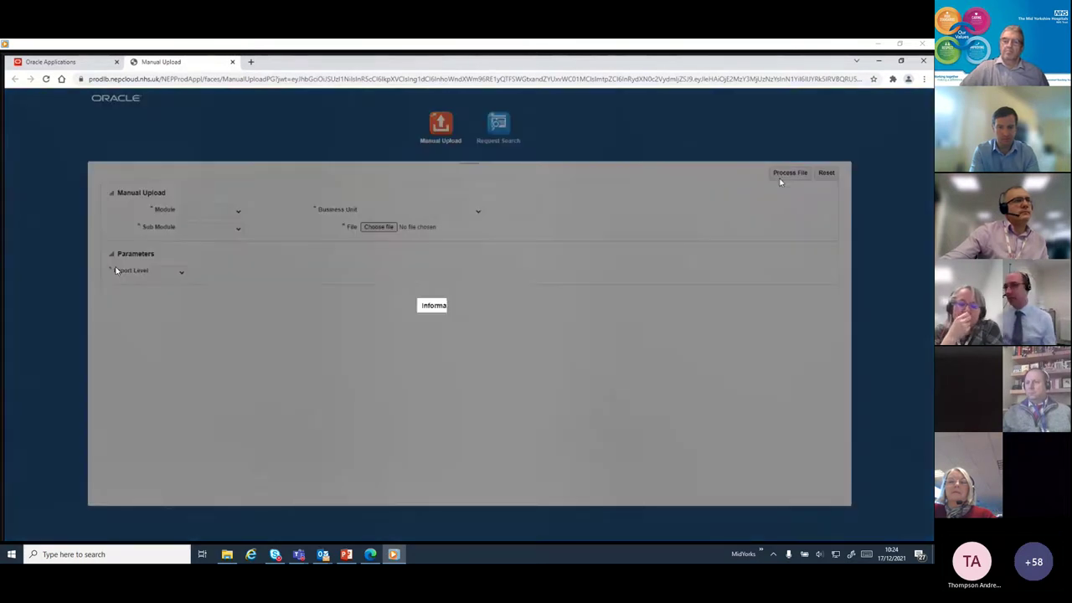
left_click(508, 336)
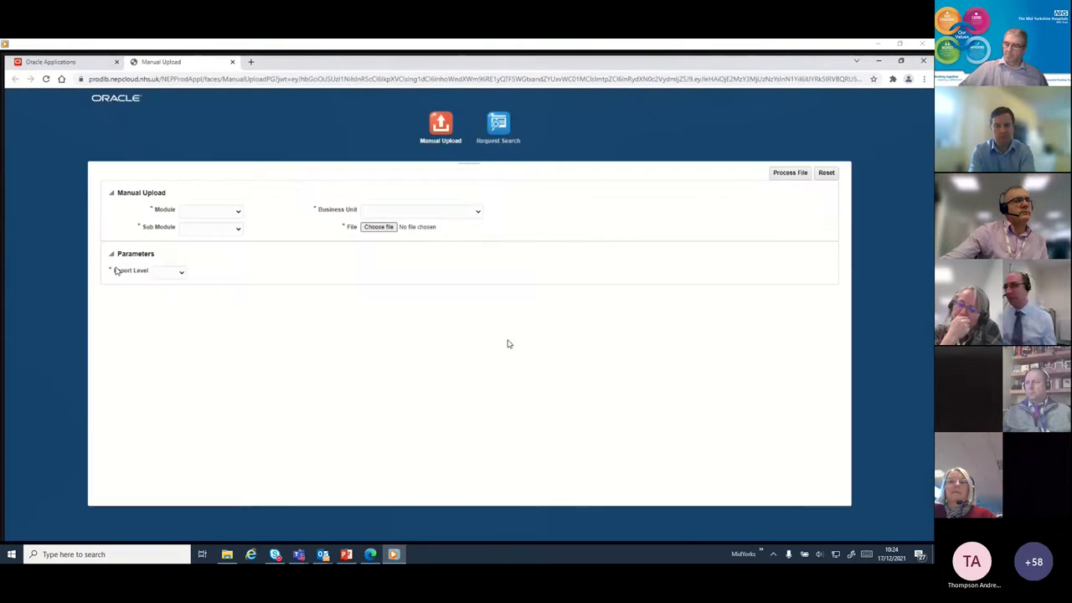
Step: Check the uploaded bank statement file's status in Request Search and close the Manual Upload page
left_click(503, 127)
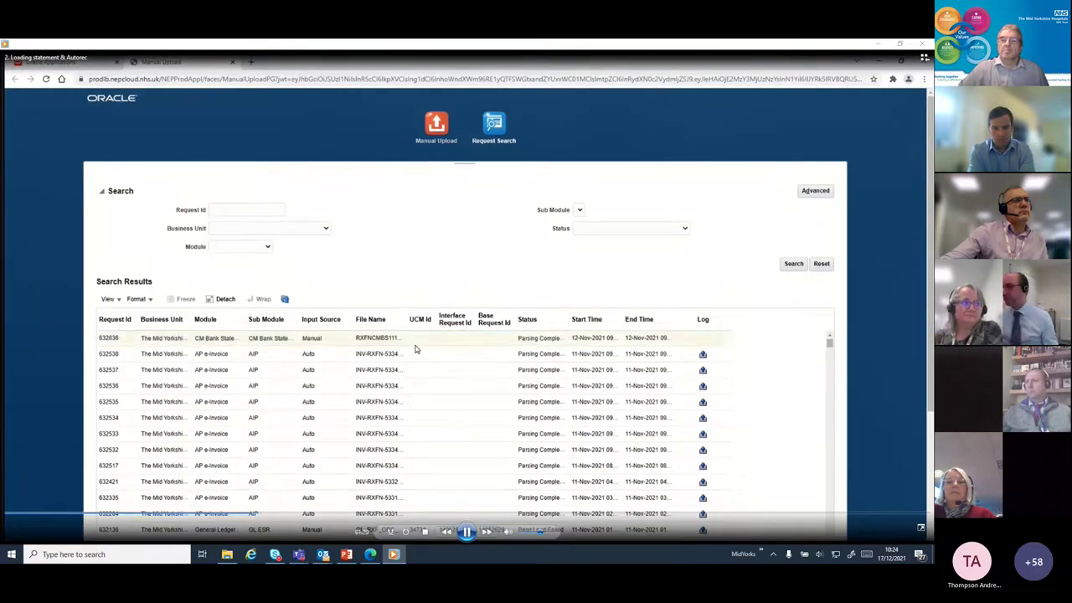
left_click(233, 62)
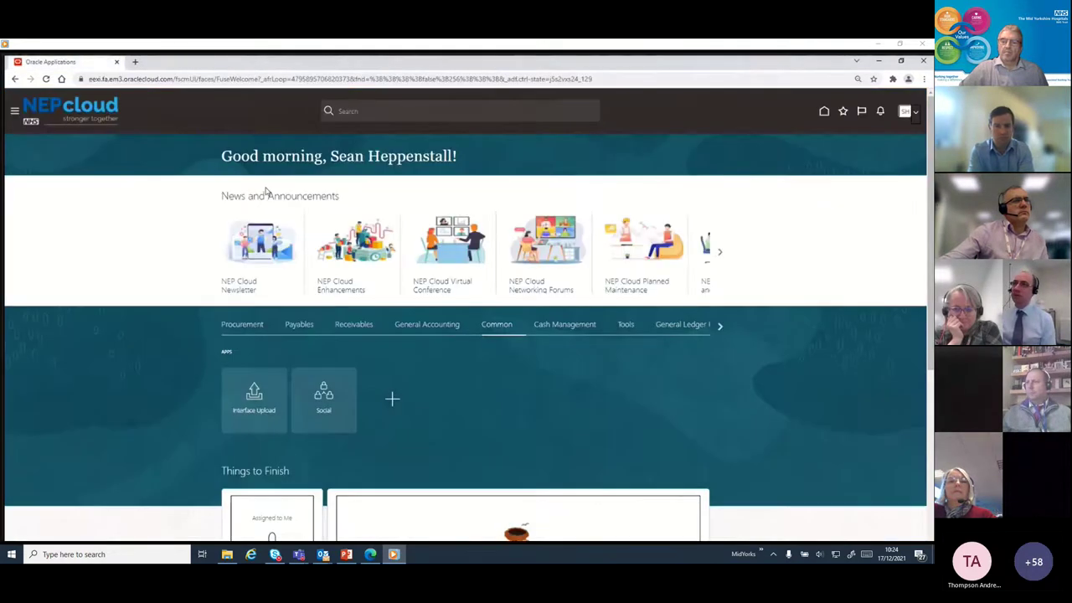
Step: Open Scheduled Processes and start a new Process Electronic Bank Statements job
left_click(624, 329)
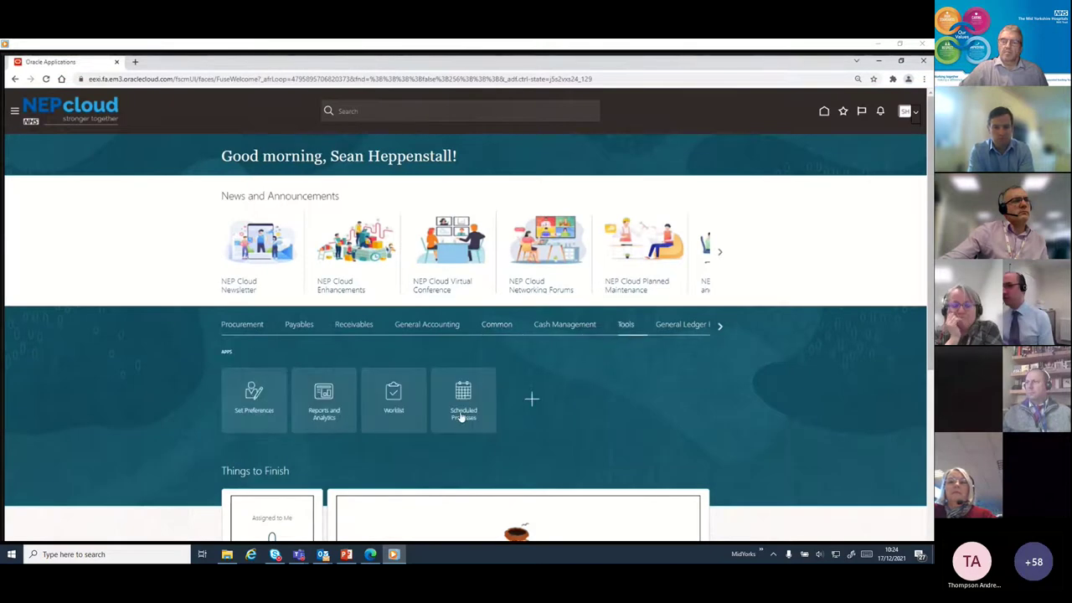
left_click(461, 416)
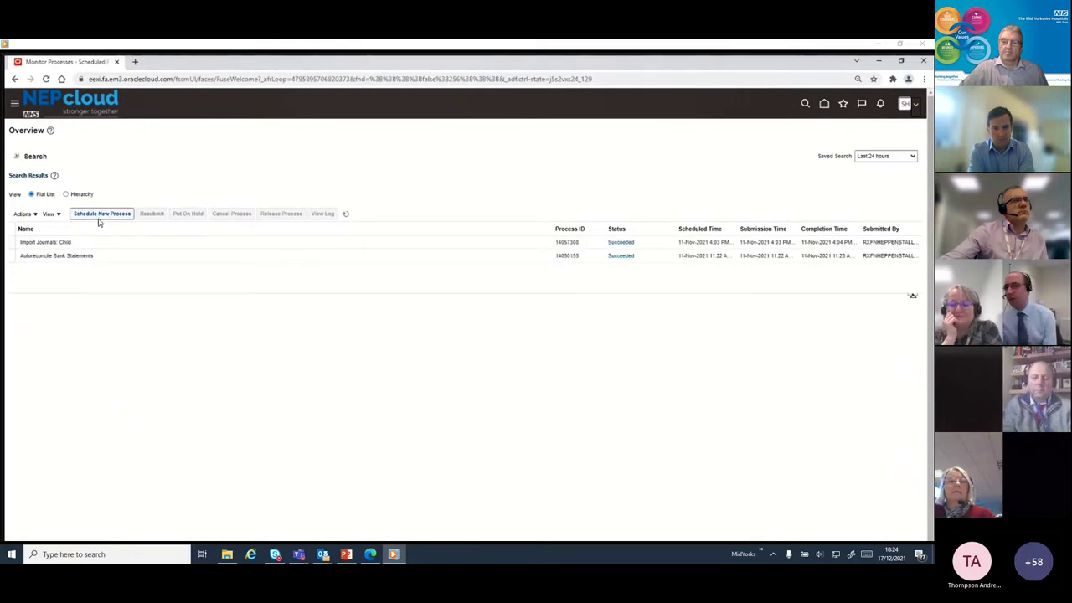
left_click(98, 216)
left_click(360, 305)
type("Process Elec")
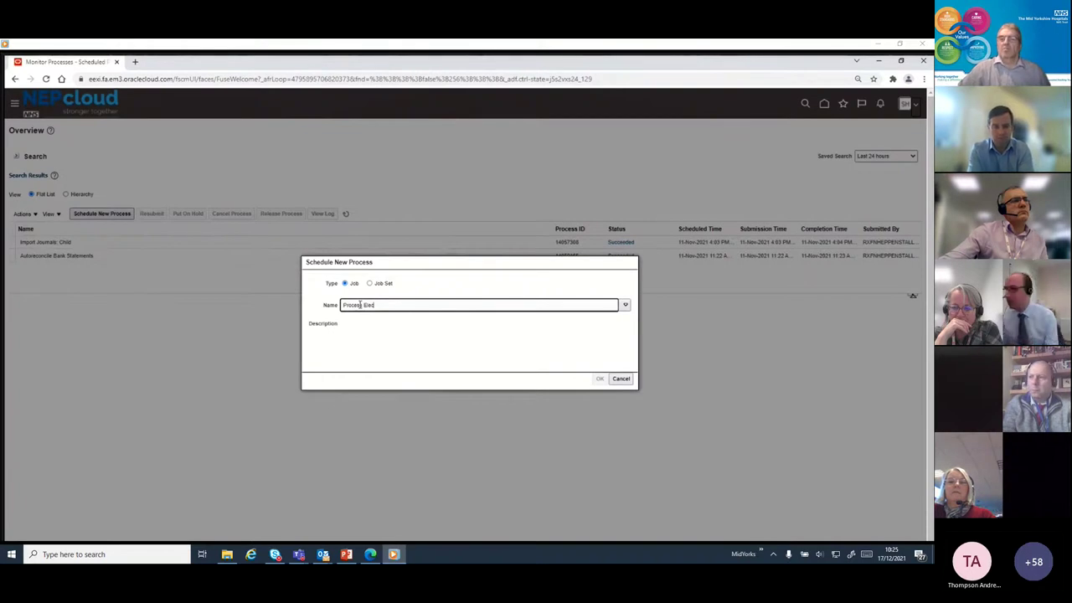
key("Tab")
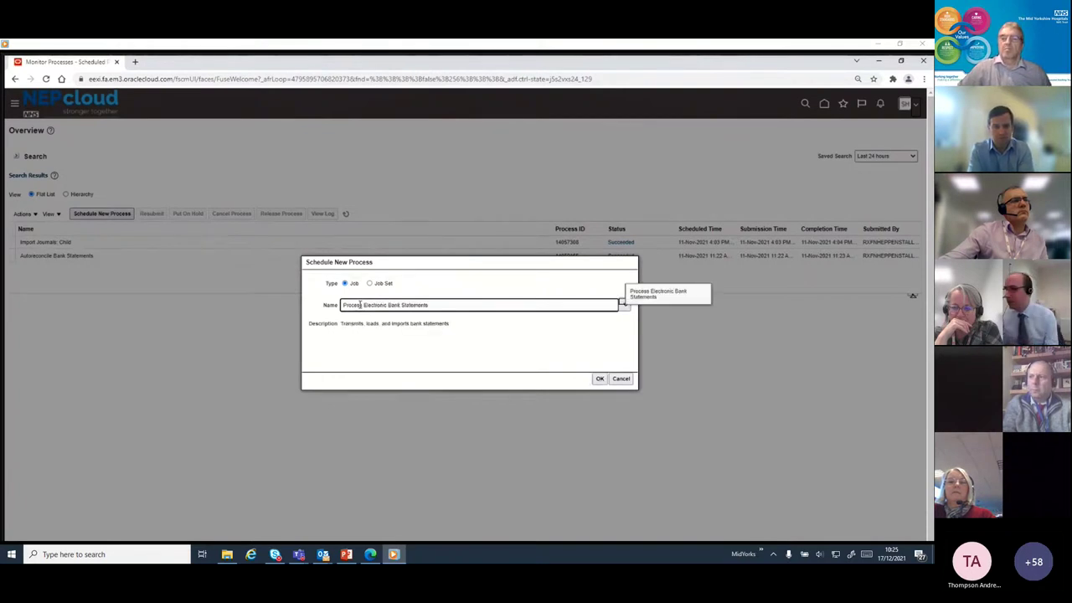
left_click(600, 380)
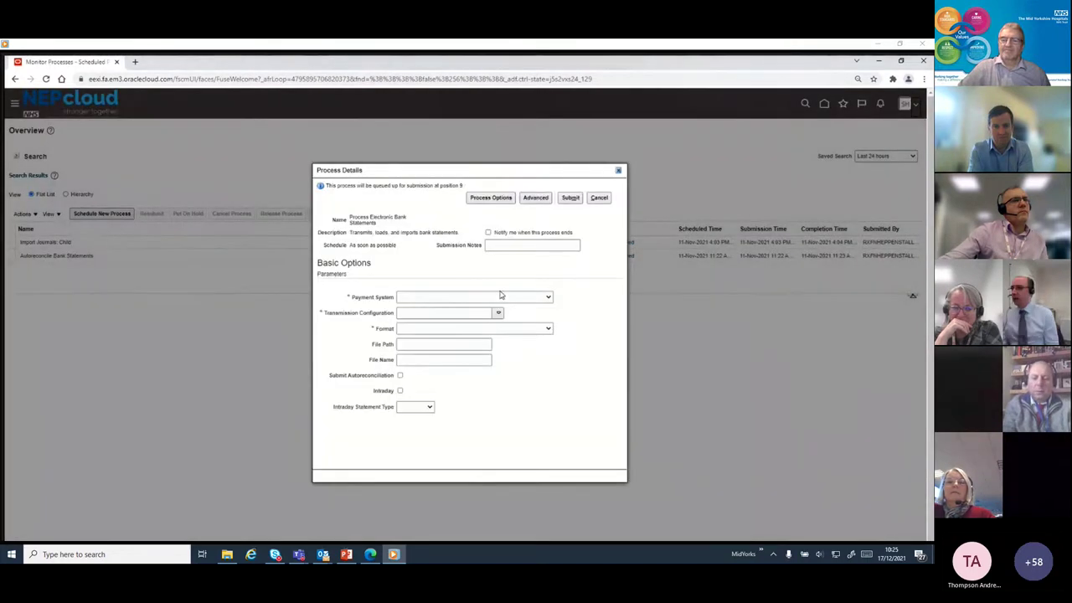
Step: Set the payment system to NEP Bank Statement Payment System, the transmission configuration to RXFN BSR and the format to SWIFT MT940 Format
left_click(538, 298)
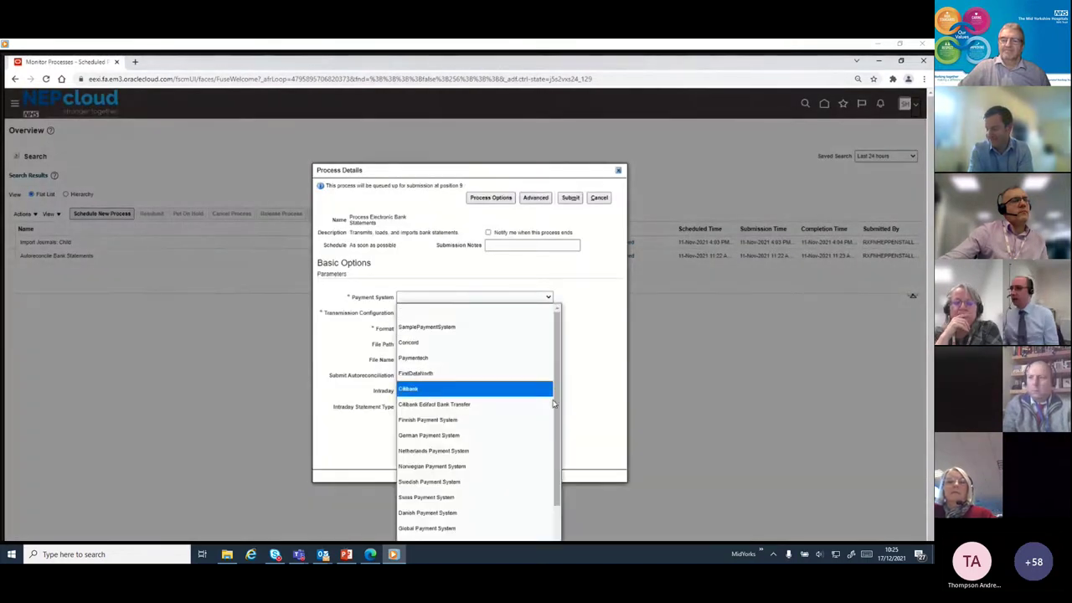
scroll(554, 423, "down", 1)
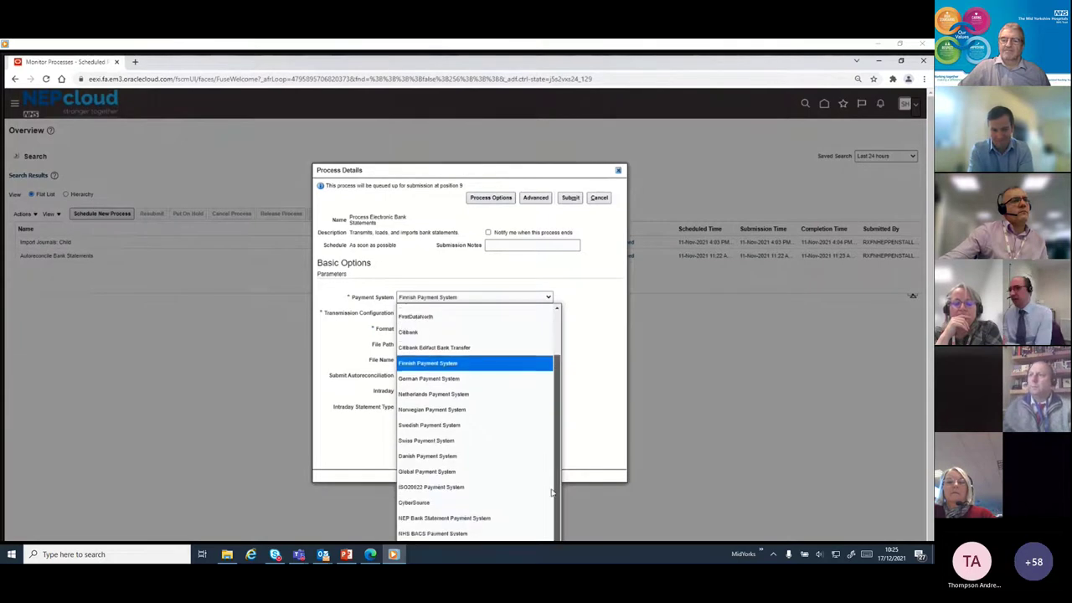
left_click(463, 524)
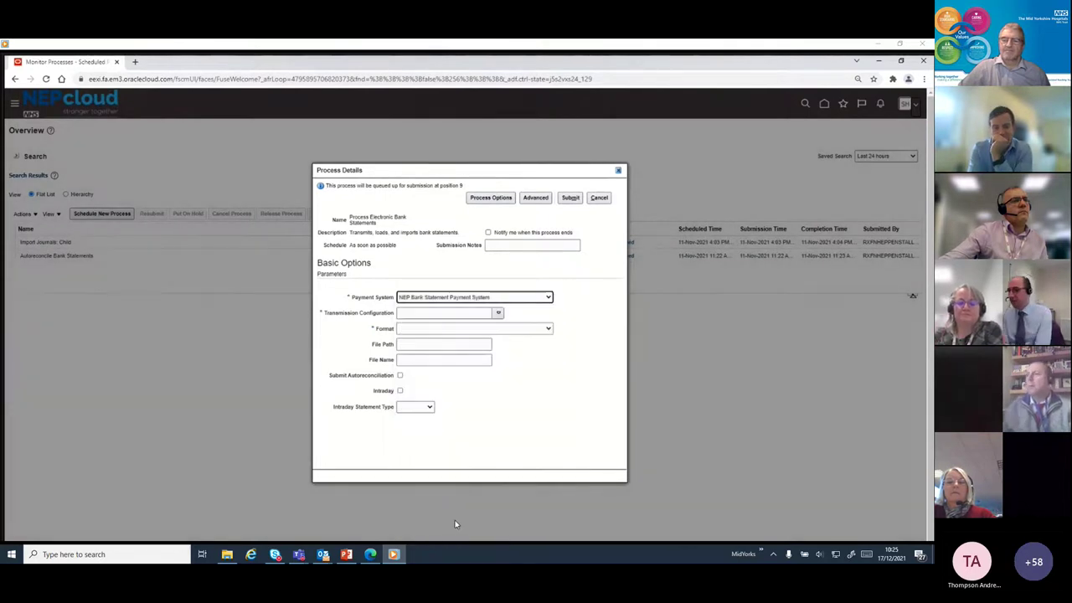
left_click(497, 312)
left_click(434, 391)
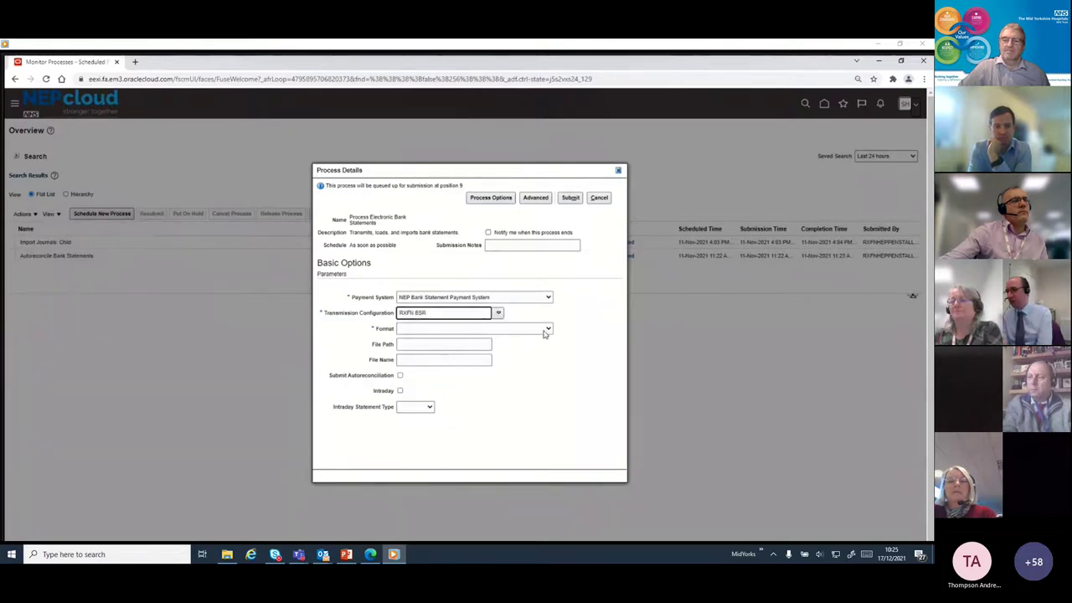
left_click(488, 331)
left_click(468, 437)
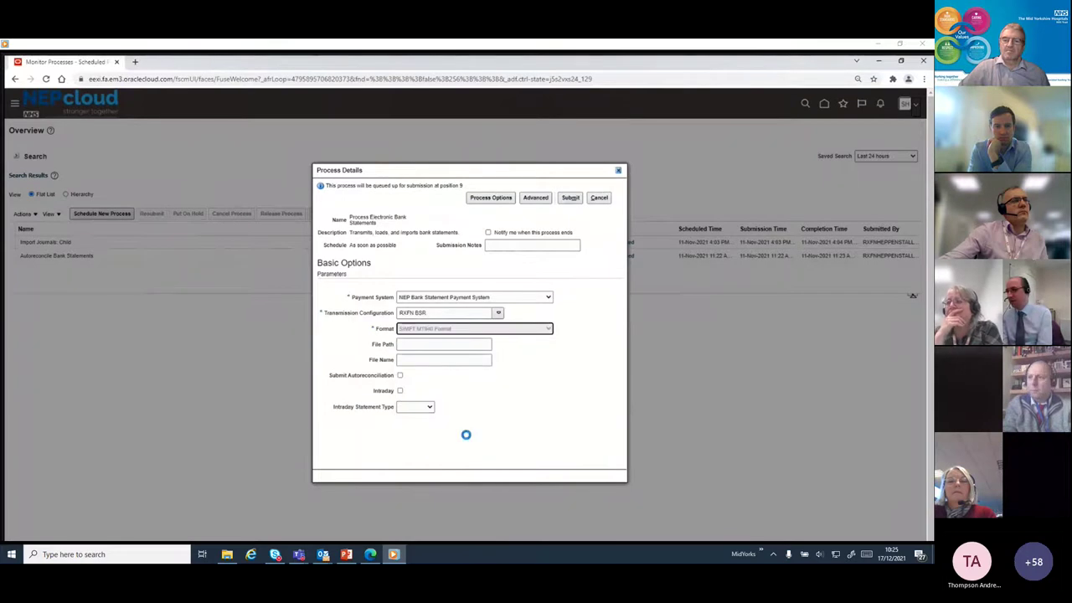
Step: Submit the Process Electronic Bank Statements job and refresh the process list until it has finished
left_click(570, 198)
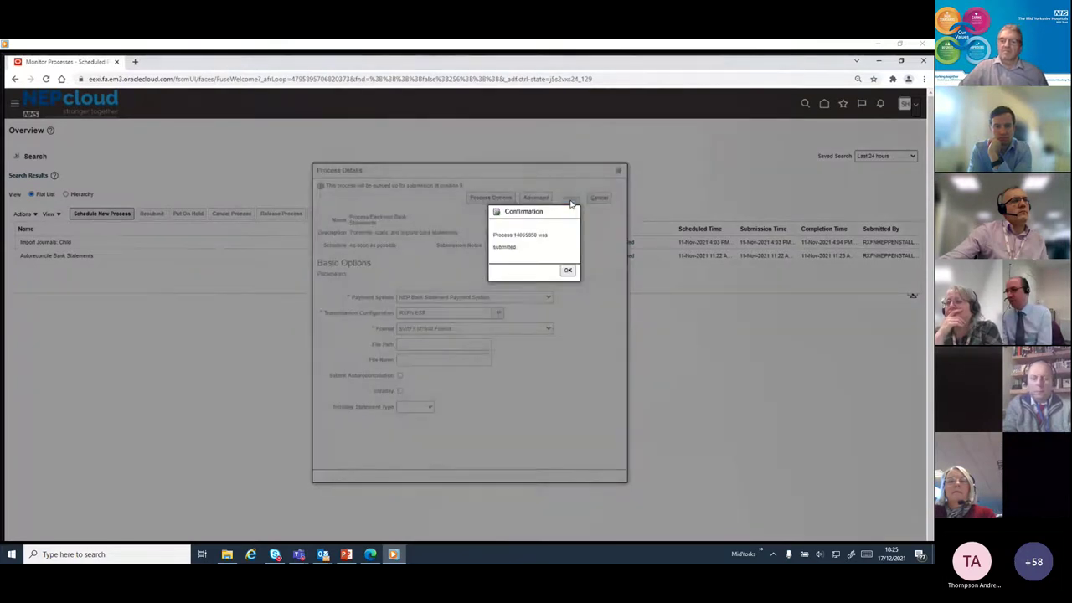
left_click(572, 274)
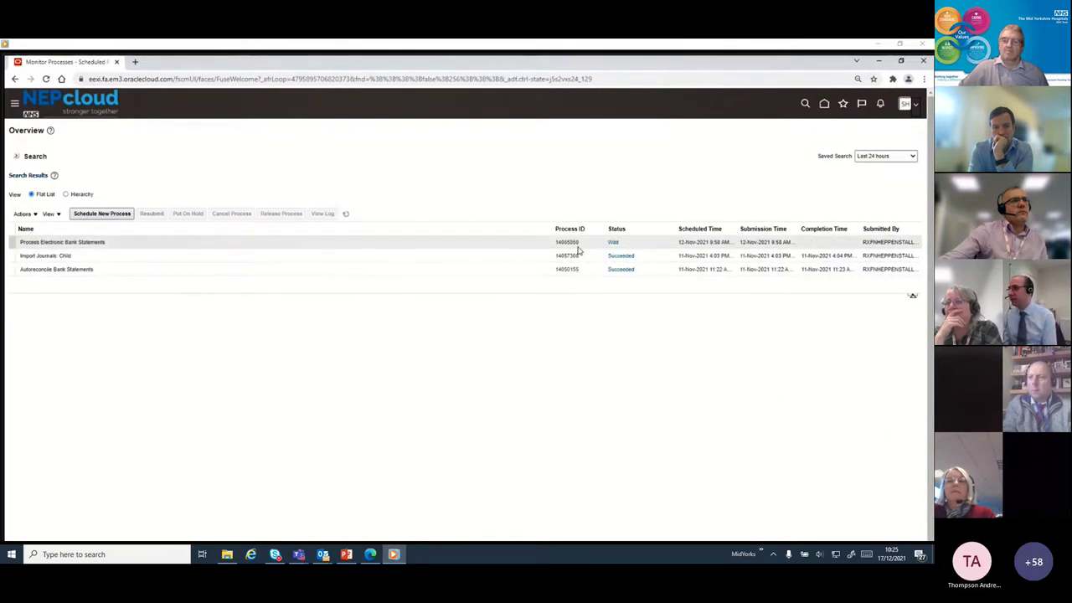
left_click(348, 217)
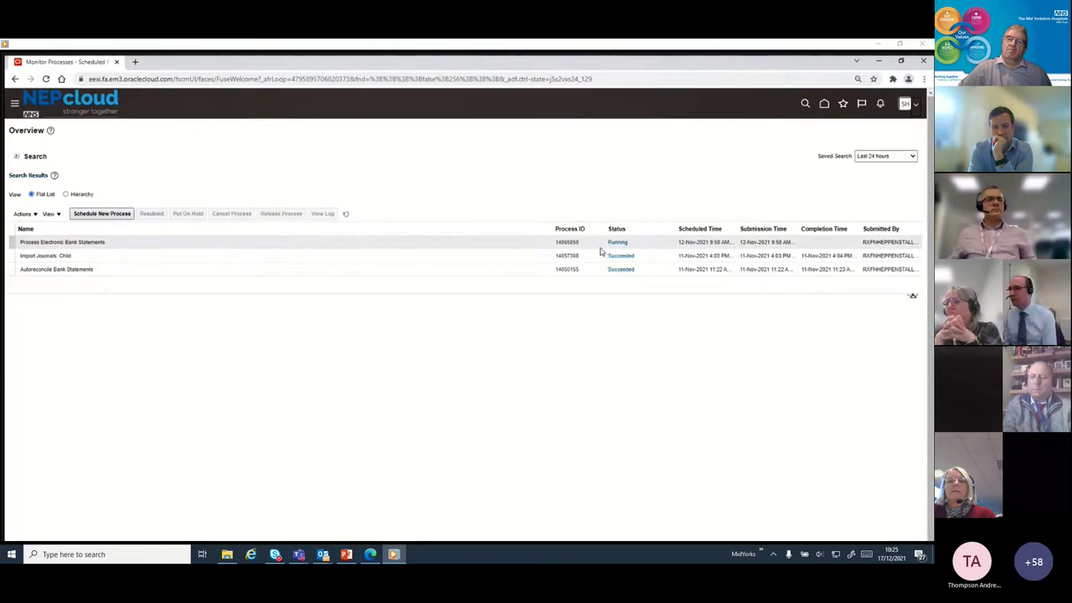
left_click(346, 215)
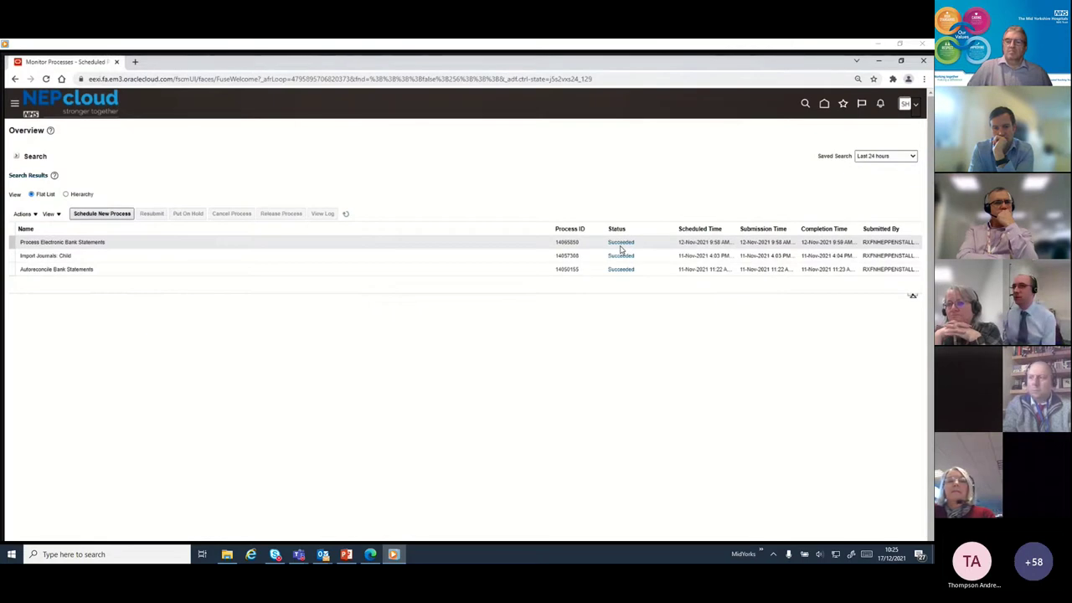
Step: Go to Bank Statements and Reconciliation within Cash Management
left_click(15, 103)
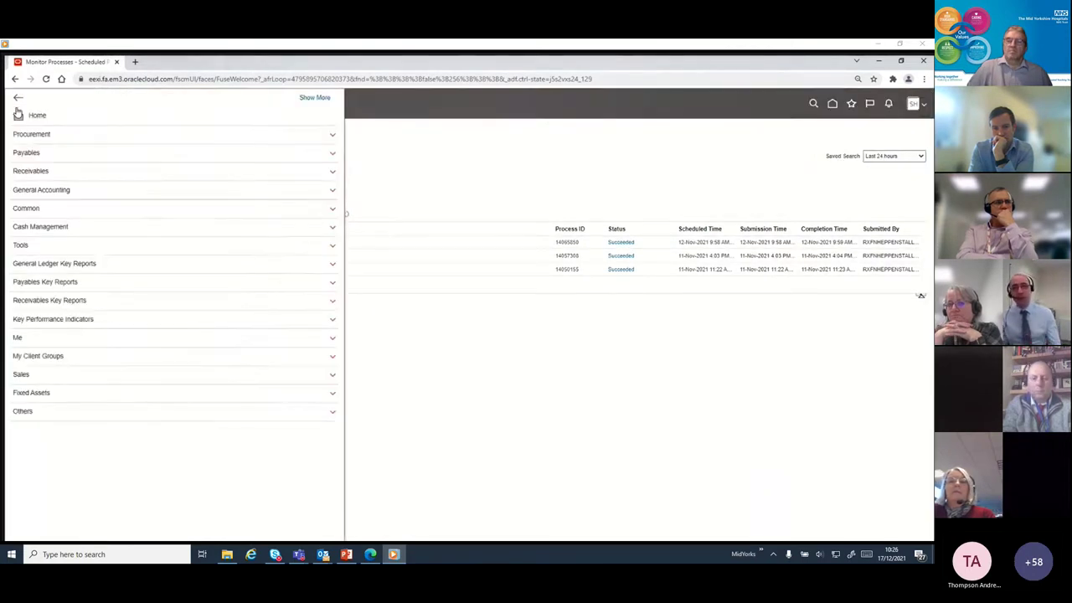
left_click(48, 226)
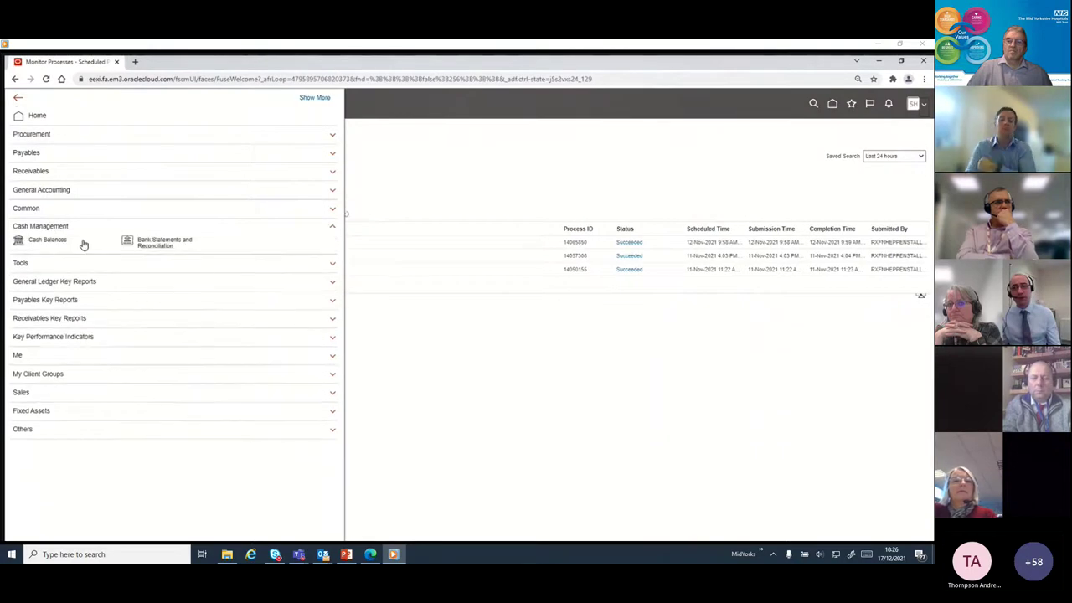
left_click(165, 243)
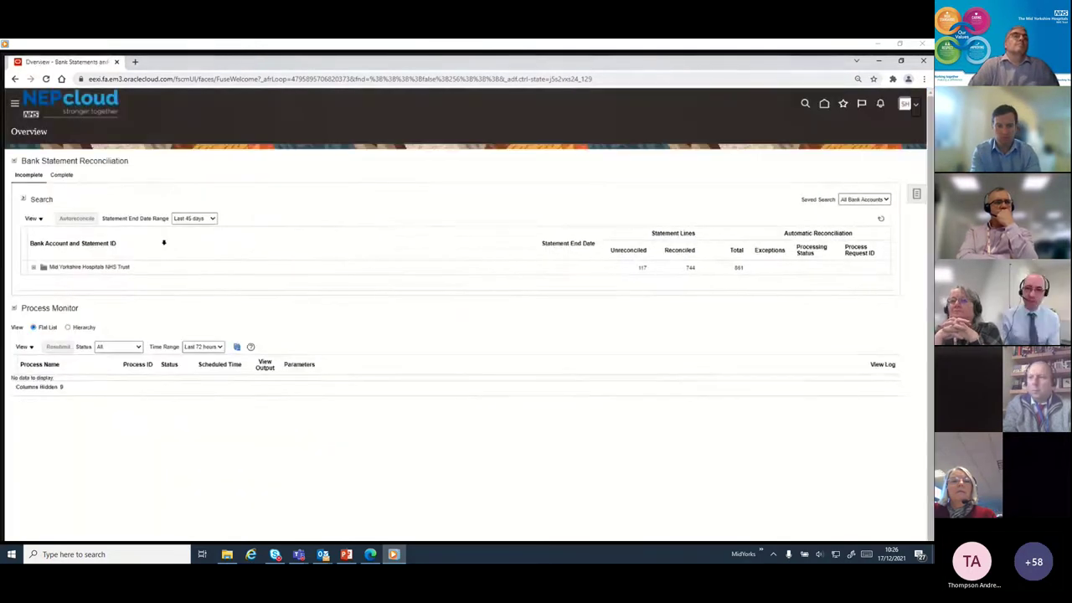
Step: Set the statement end date range to Year to date and expand the Mid Yorkshire Hospitals NHS Trust bank account
left_click(212, 221)
left_click(198, 299)
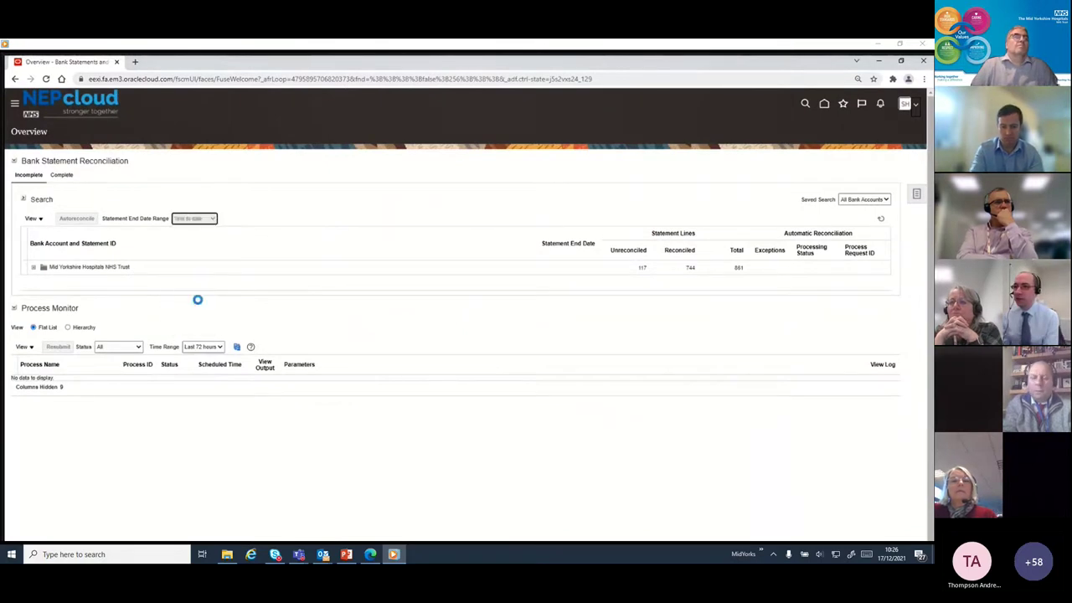
left_click(31, 269)
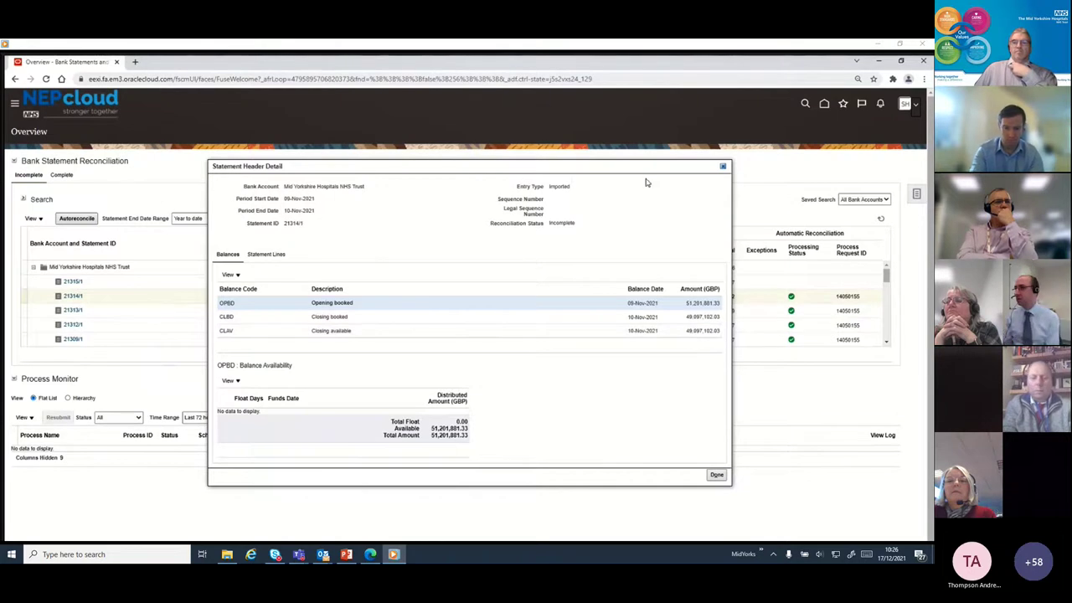
Step: Close the details of statement 21314/1 and check the opening balance of statement 21315/1 in its header details
left_click(724, 166)
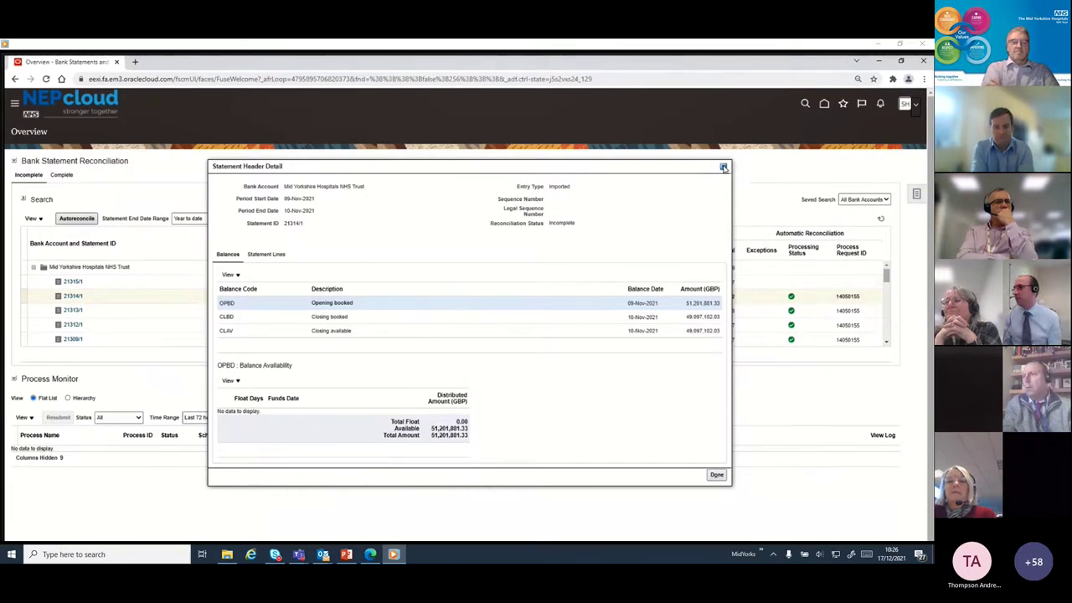
left_click(72, 283)
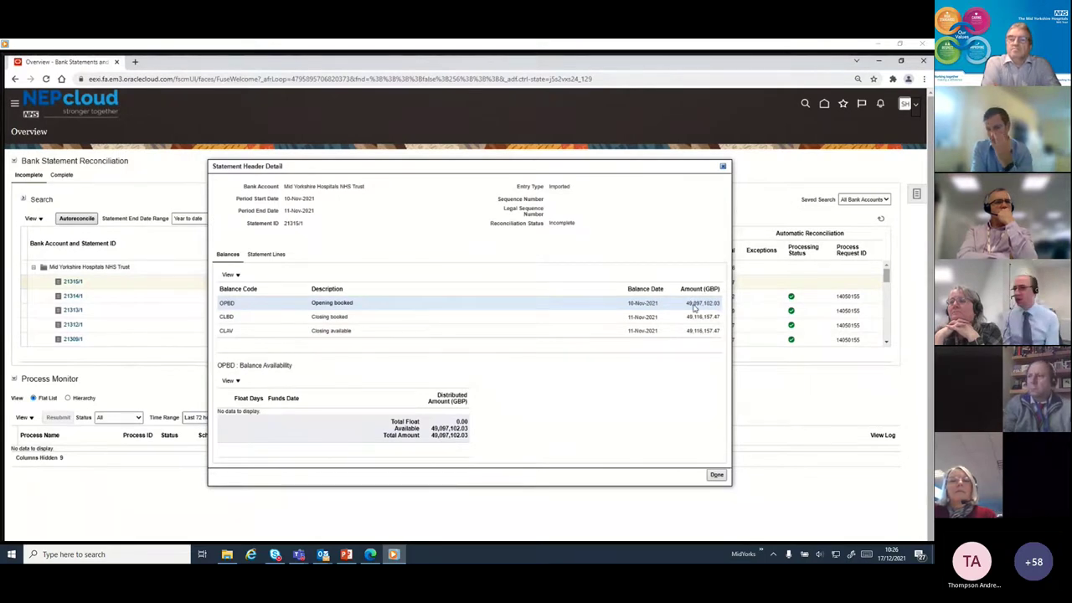
left_click(724, 168)
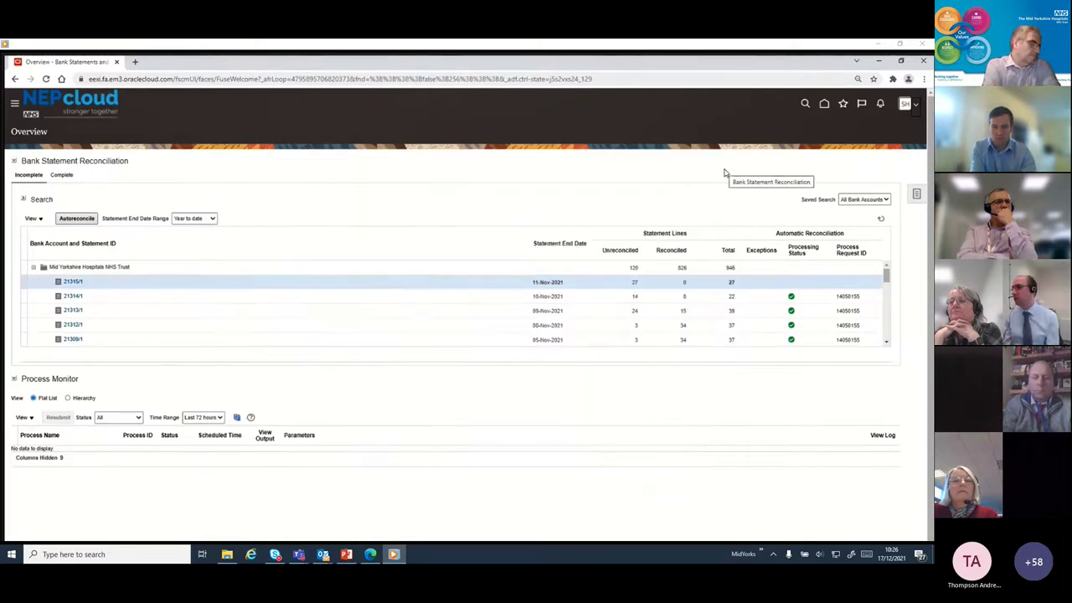
Step: Open Submit Autoreconciliation, set the bank account to Mid Yorkshire Hospitals NHS Trust and clear both statement end dates
left_click(916, 194)
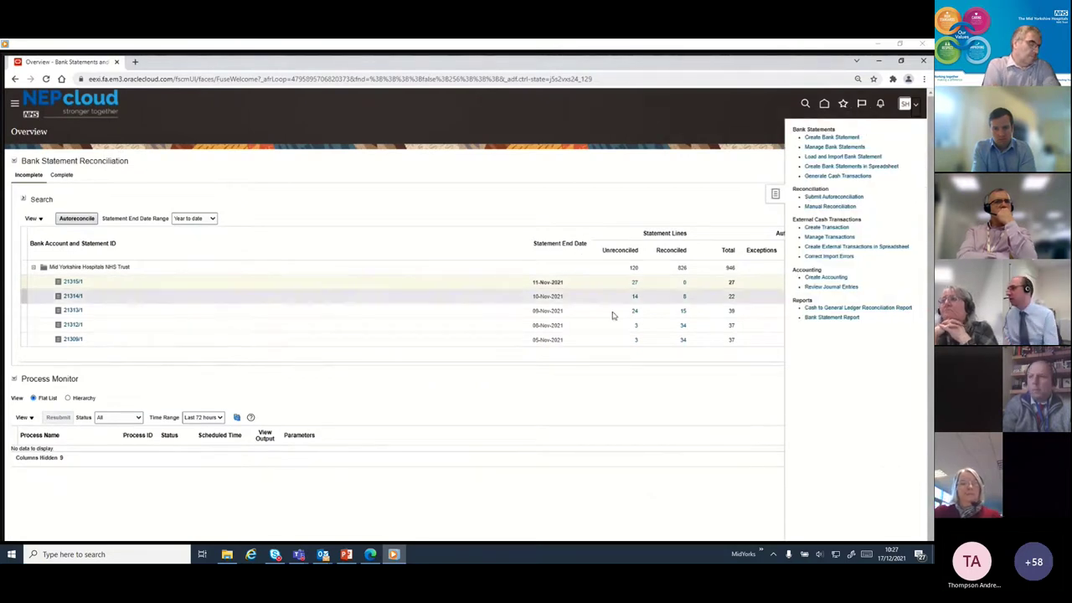
left_click(839, 197)
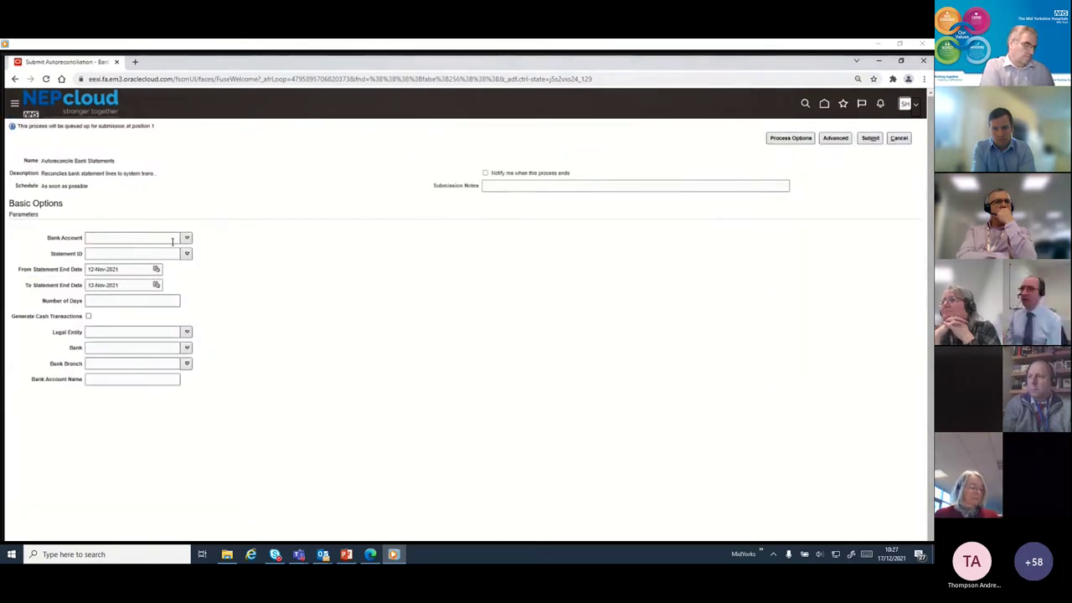
left_click(186, 238)
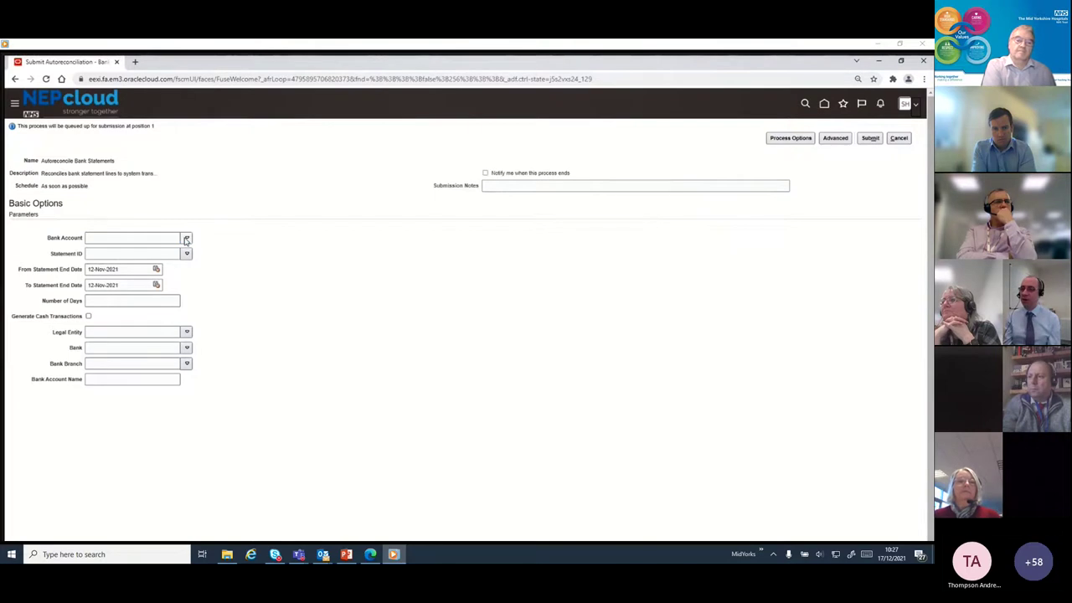
left_click(194, 277)
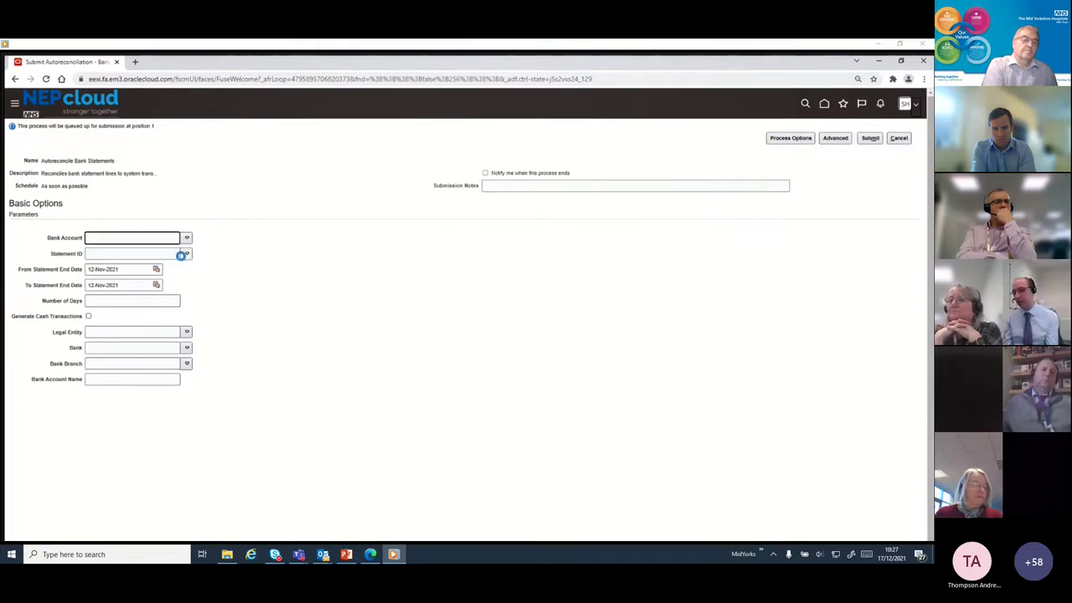
double_click(101, 269)
key("BackSpace")
double_click(128, 285)
key("BackSpace")
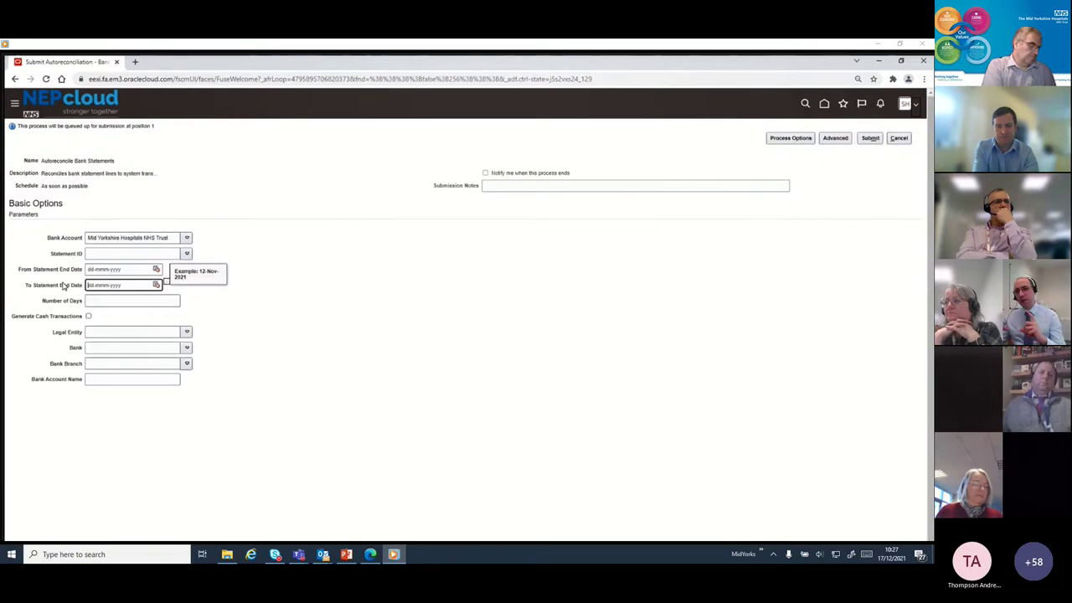
Step: Submit the Autoreconcile Bank Statements process, refresh the process monitor until it has finished and refresh the bank statement list
left_click(868, 140)
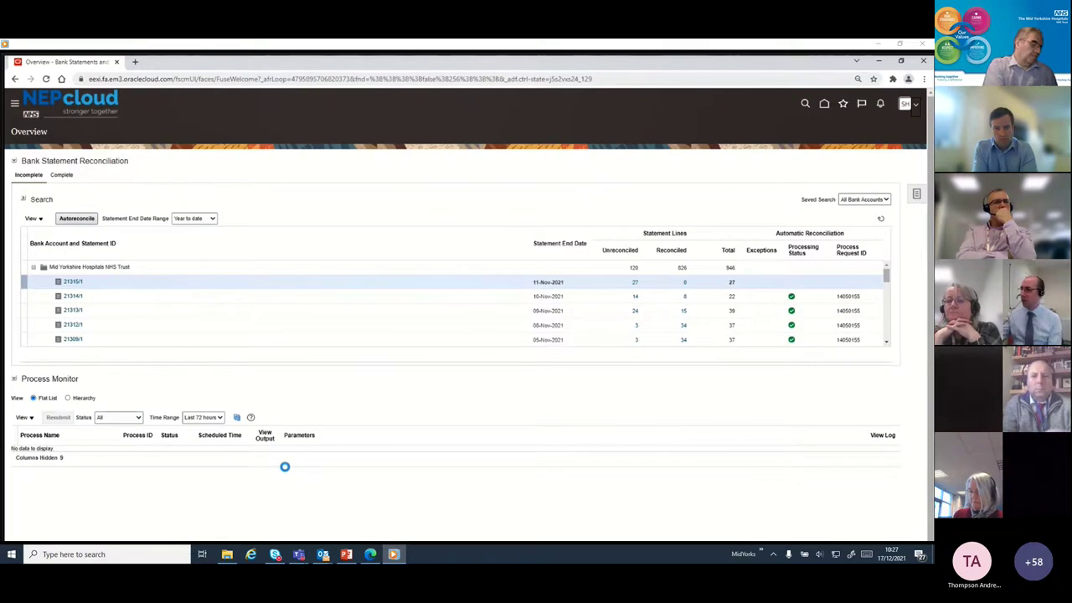
mouse_move(890, 44)
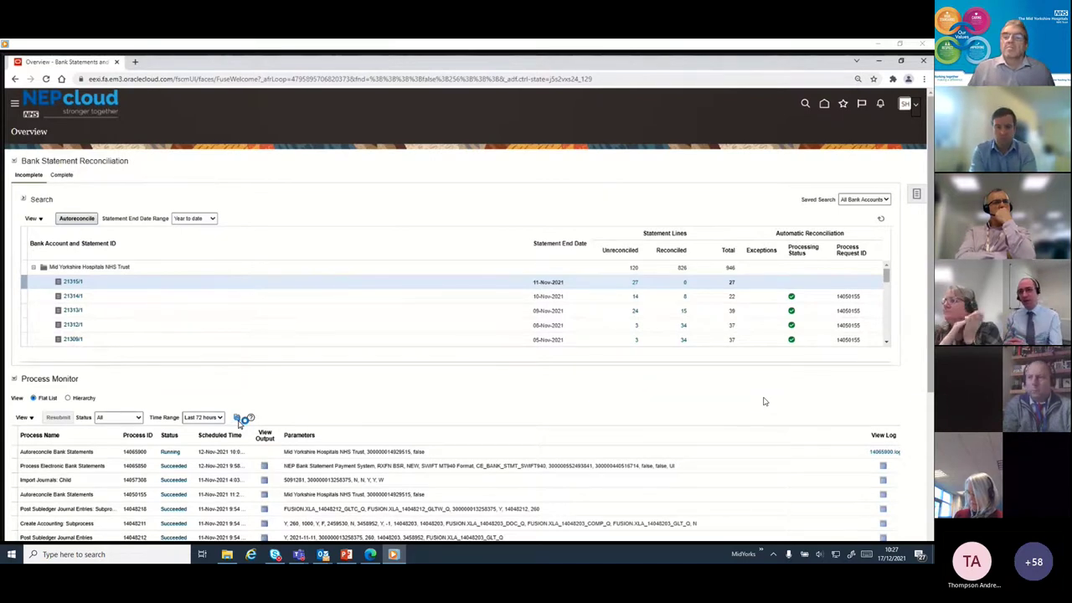
left_click(238, 418)
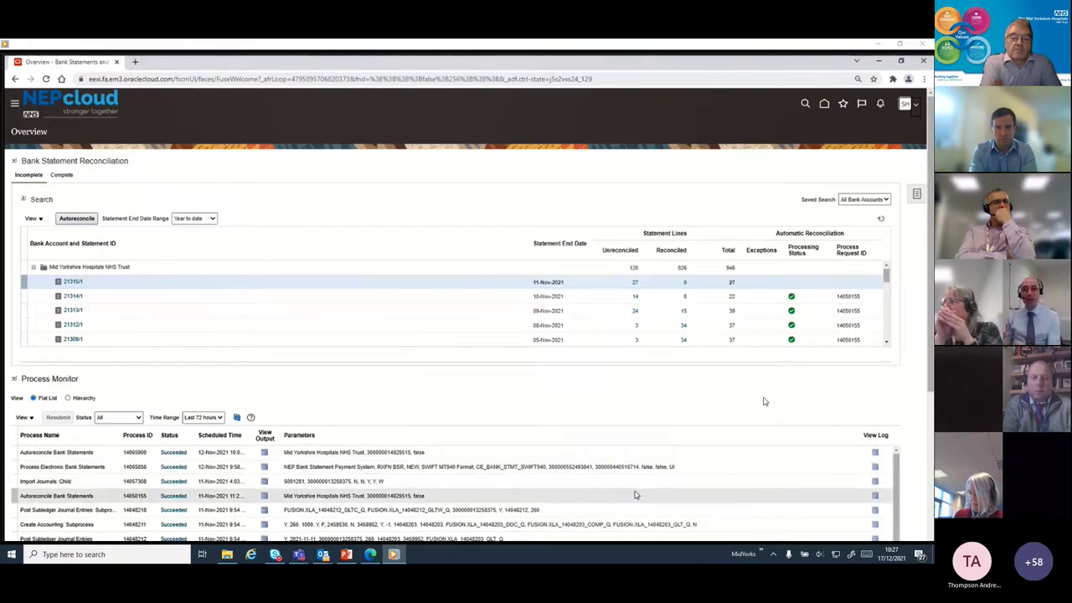
left_click(882, 223)
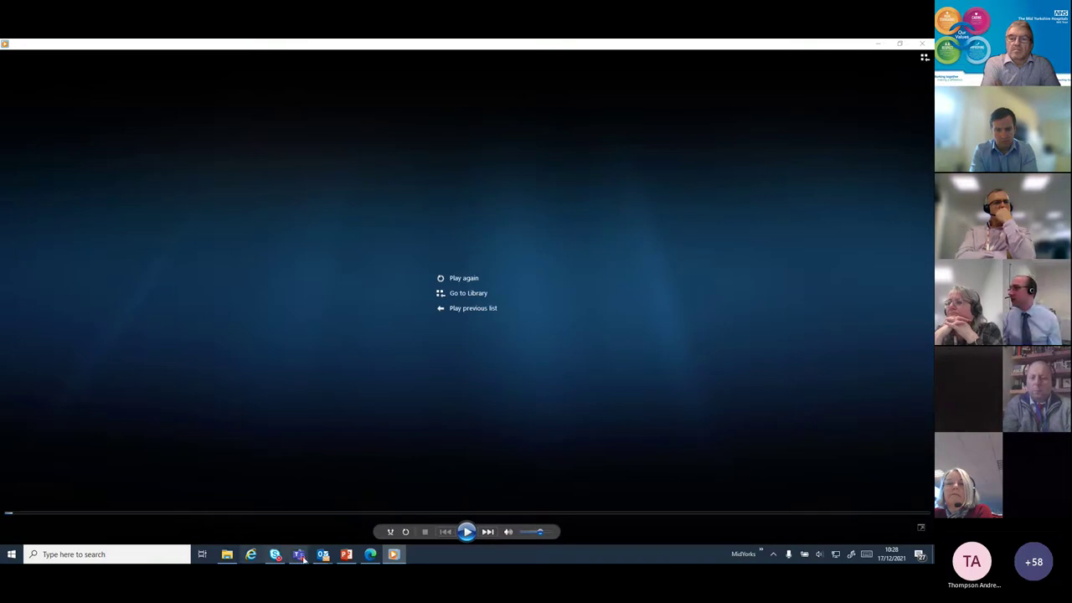
Step: Switch to File Explorer, open the recording 4. Manual Rec - Edited.mp4 and play it through to the end
left_click(227, 554)
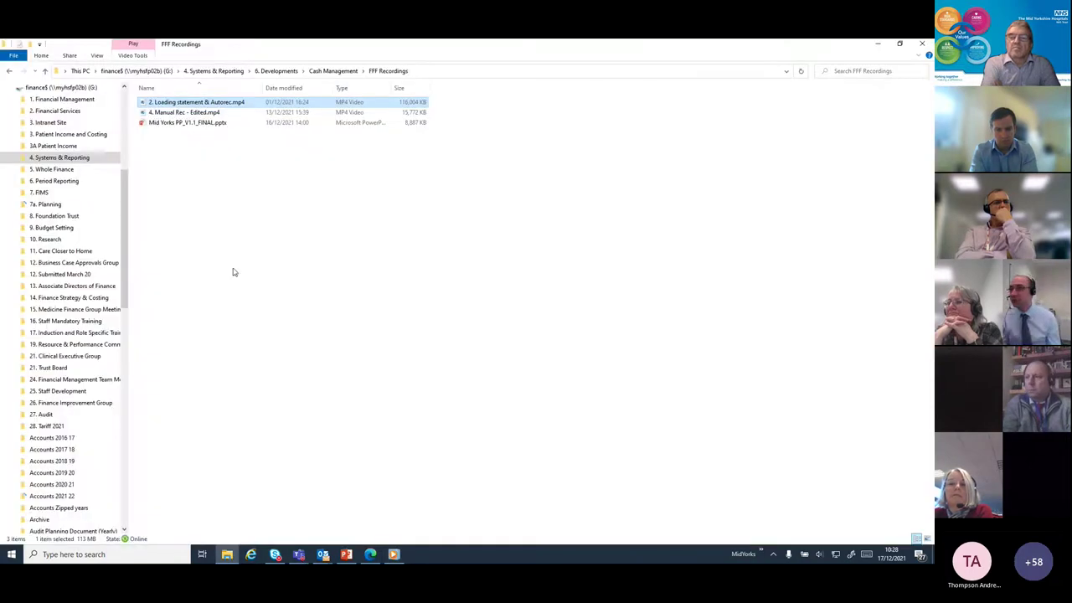
left_click(172, 113)
double_click(172, 112)
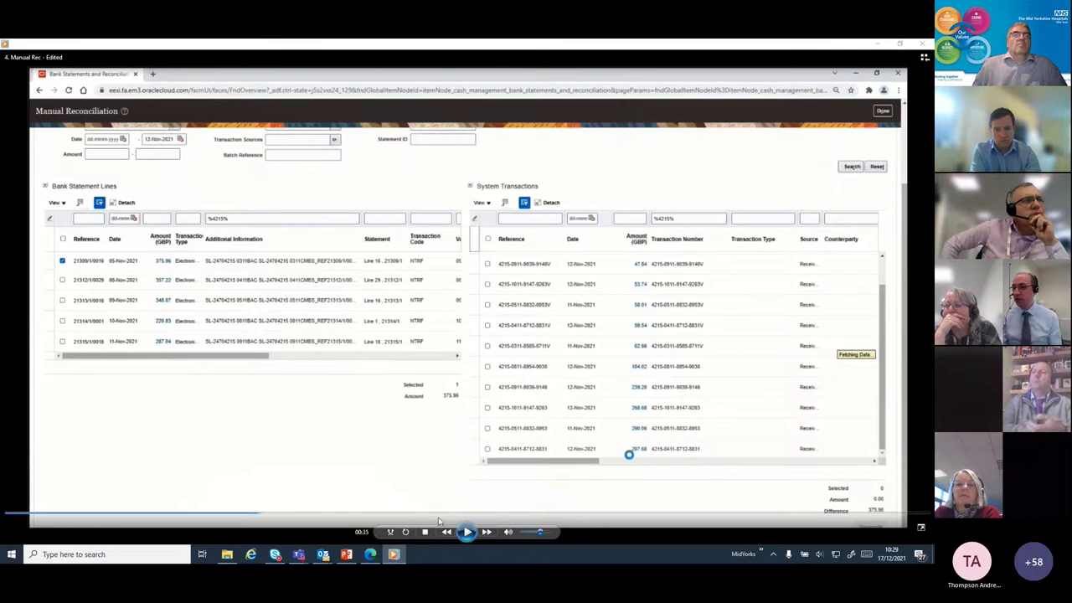
left_click(466, 538)
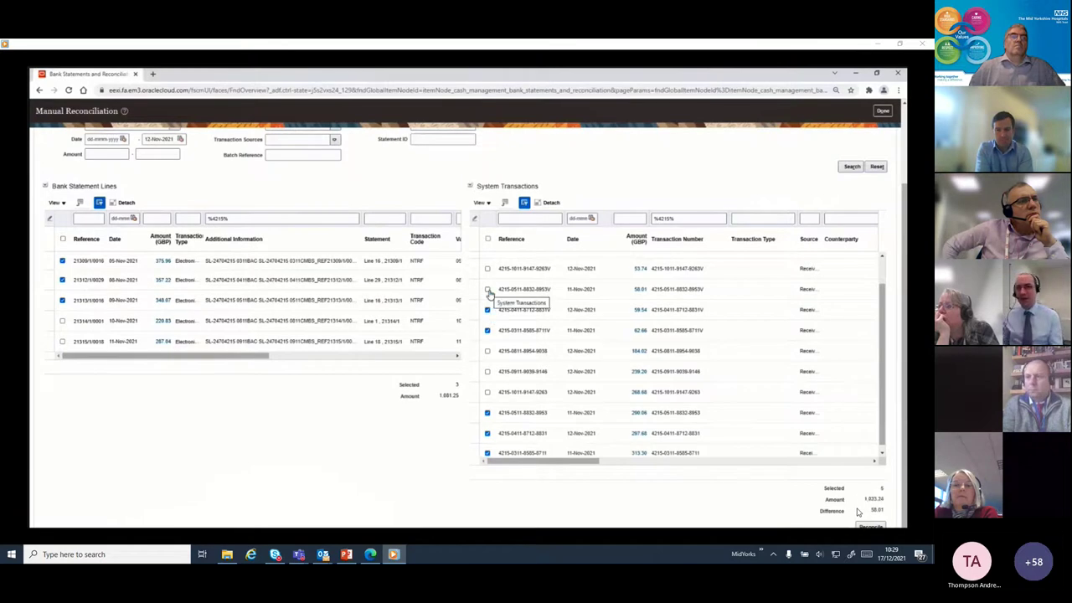
mouse_move(871, 460)
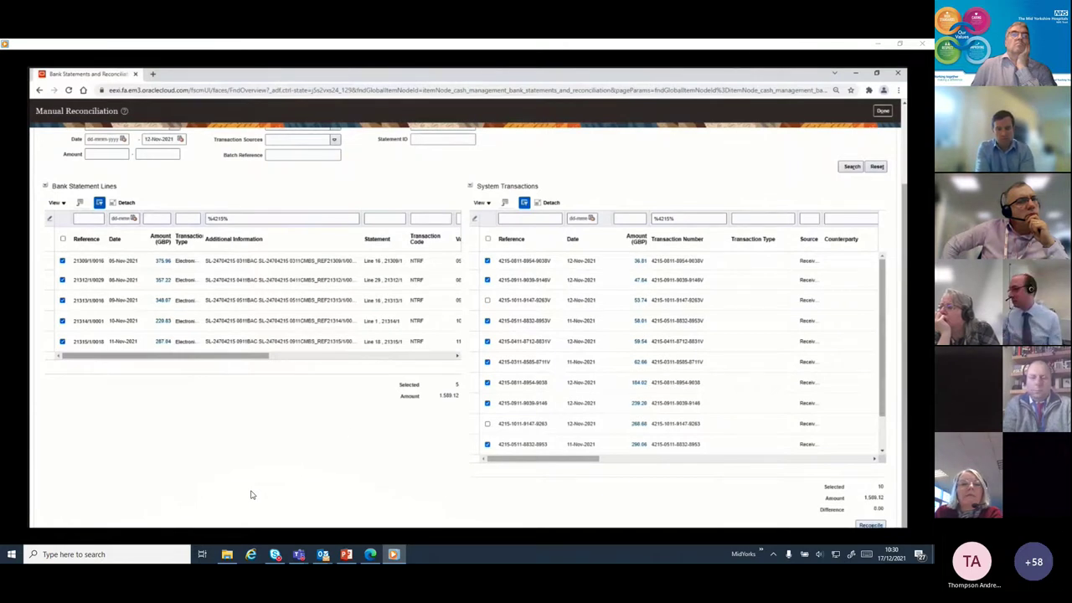
mouse_move(852, 528)
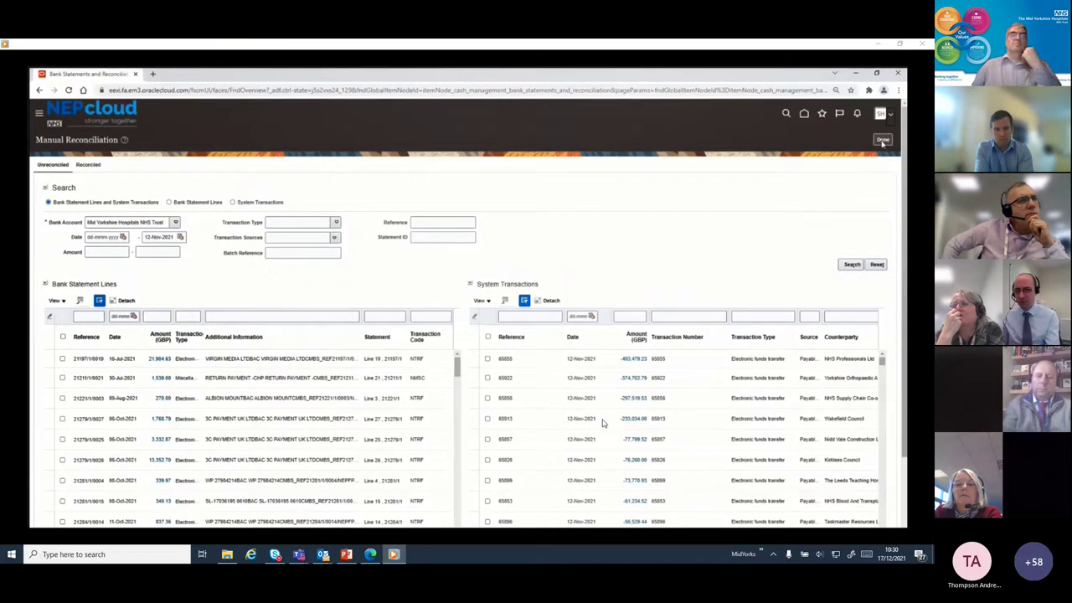
mouse_move(504, 303)
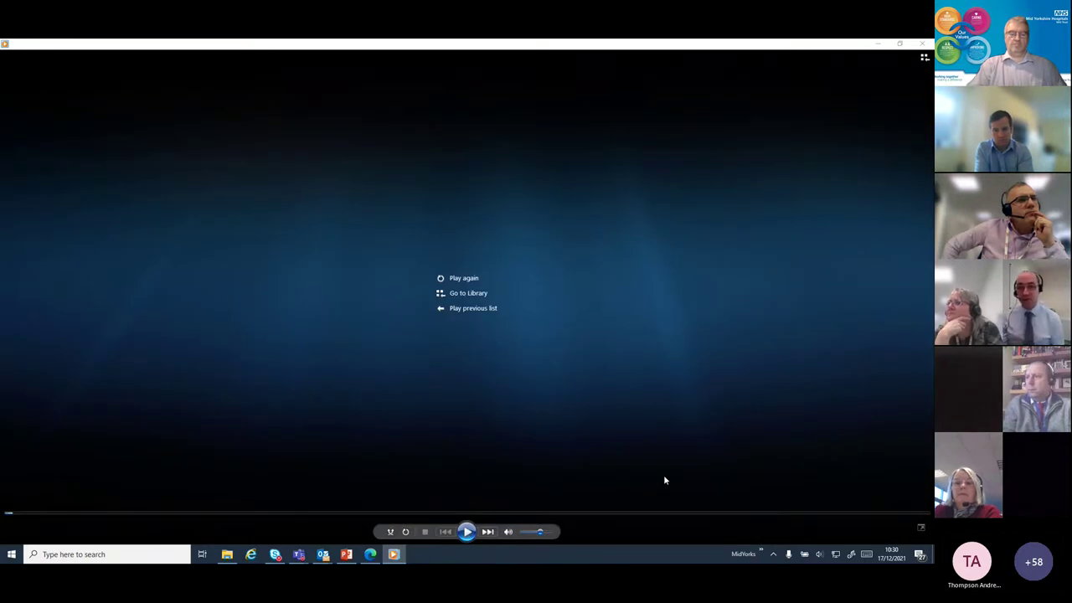
Step: Switch to the PowerPoint presentation, start the slide show from the beginning and advance to the Conclusion slide
left_click(344, 555)
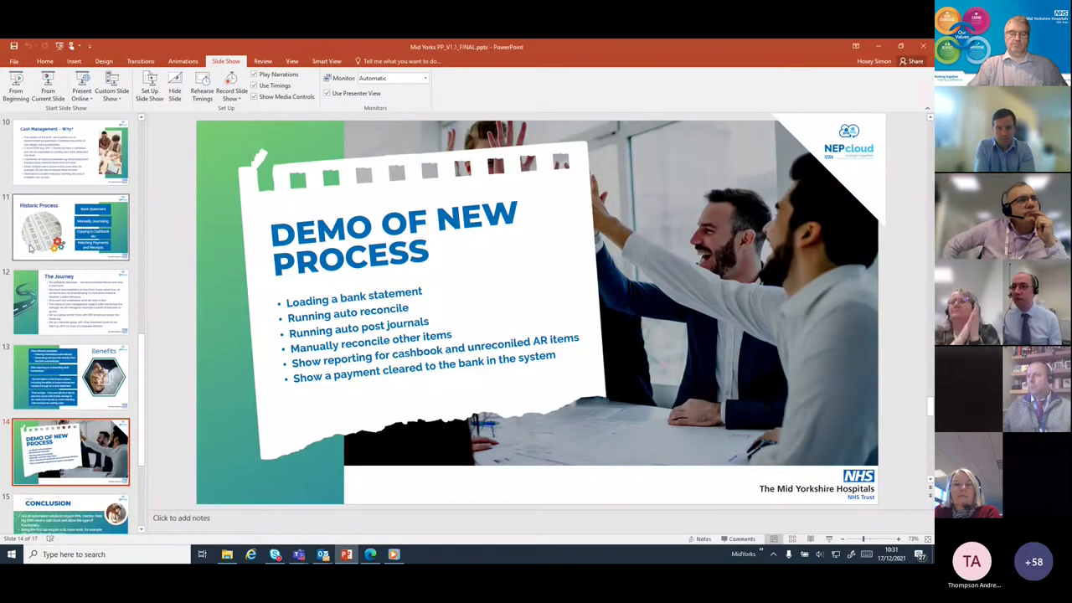
left_click(18, 85)
key("Right")
key("Right")
key("Right")
key("Right")
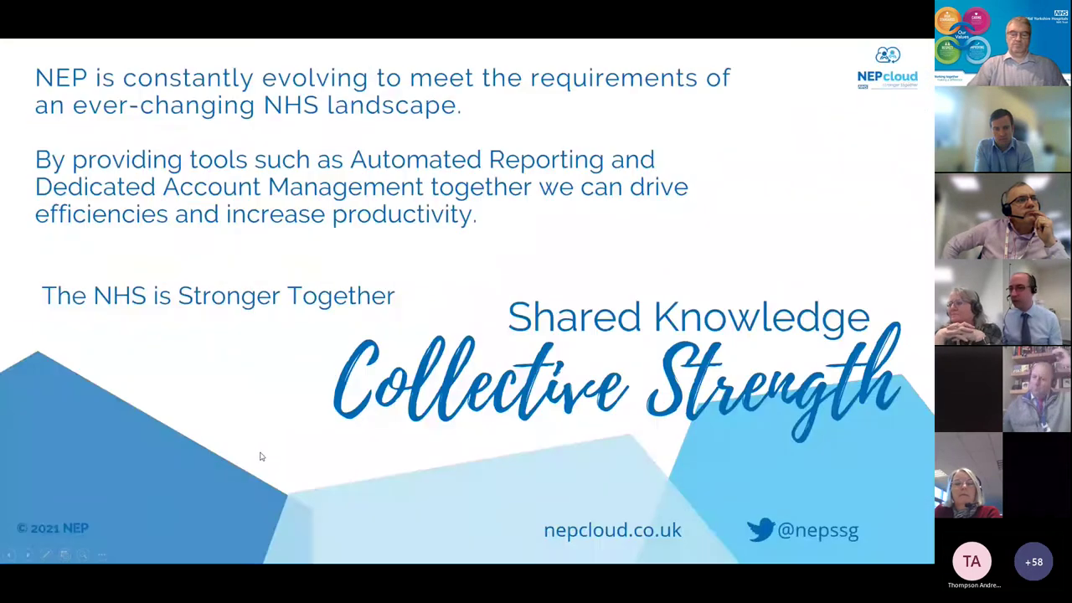
key("Right")
key("Right")
key("Right")
key("Right")
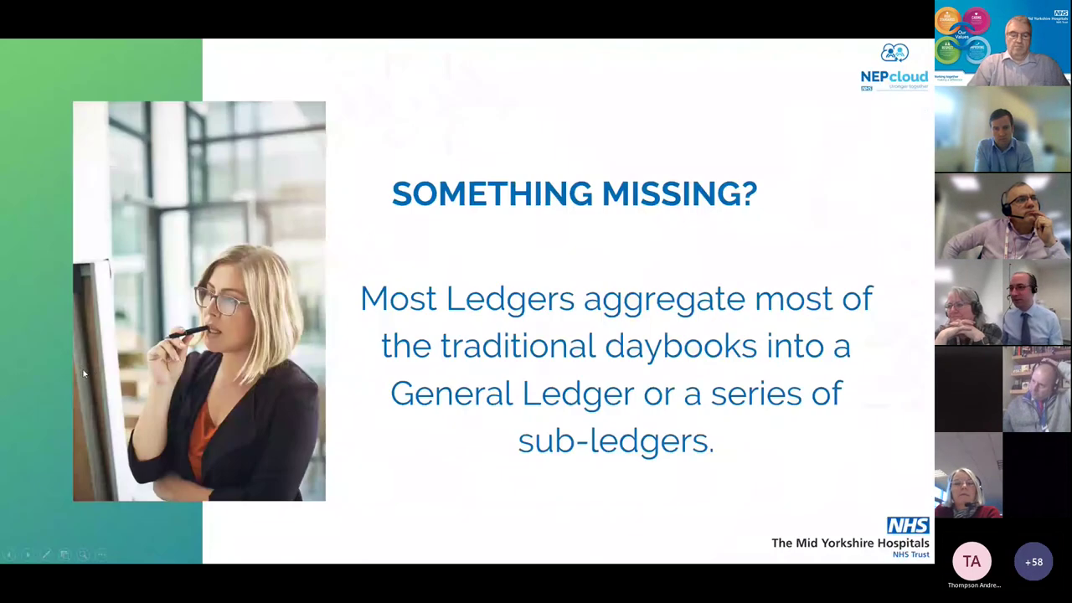
key("Right")
key("Right")
key("Right")
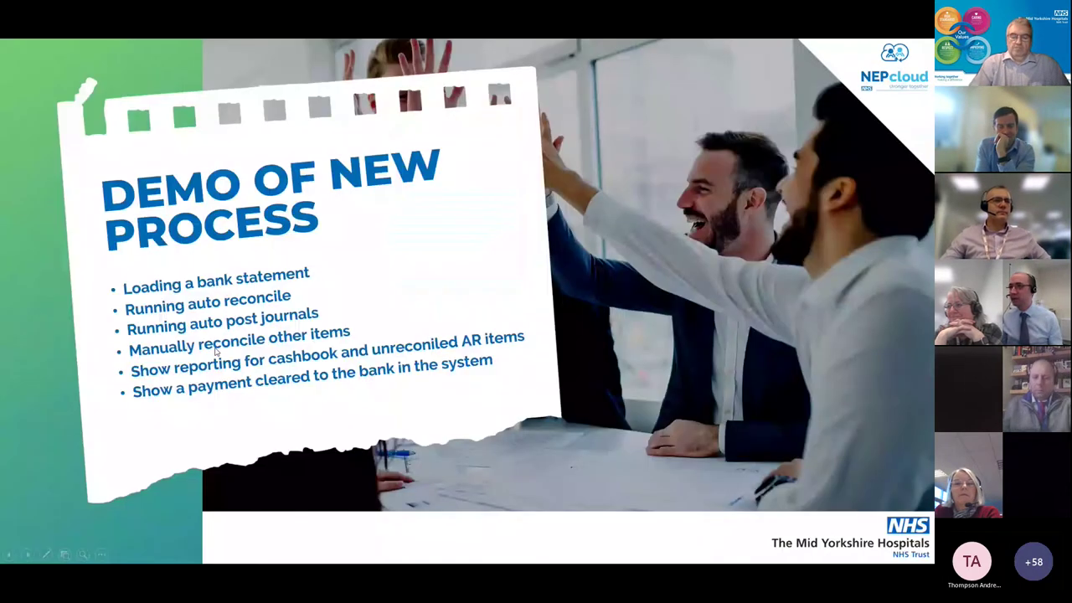
key("Right")
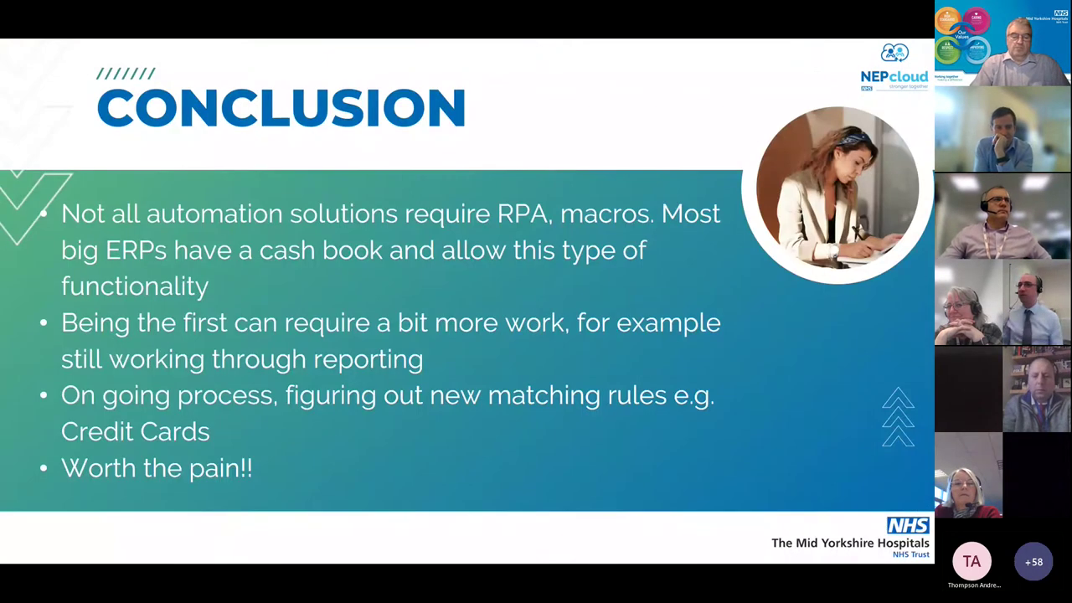